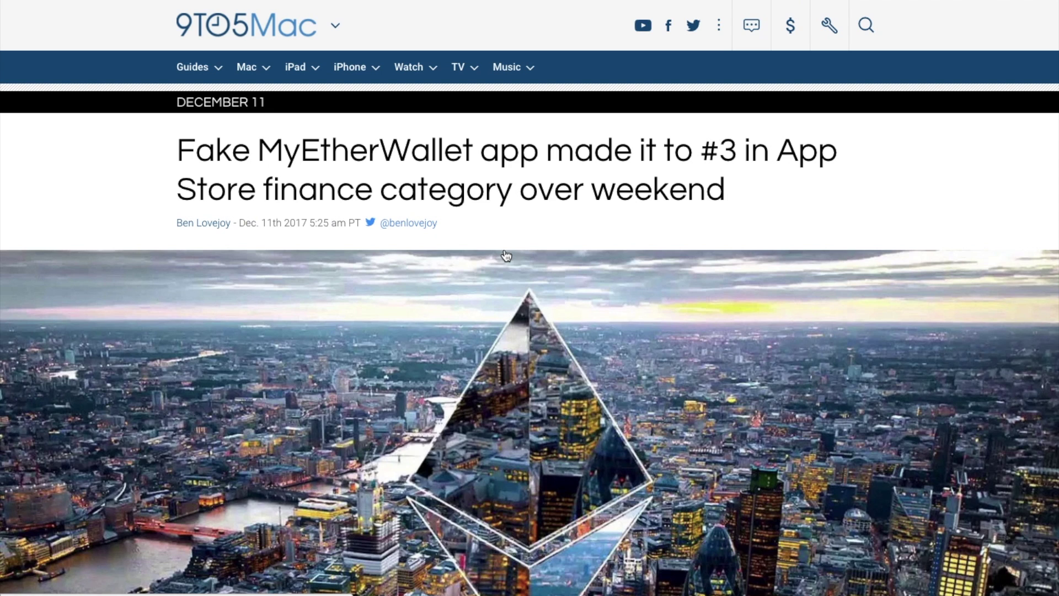
Step: Read the article about the fake MyEtherWallet app and open the tweet it links to
scroll(505, 255, "down", 8)
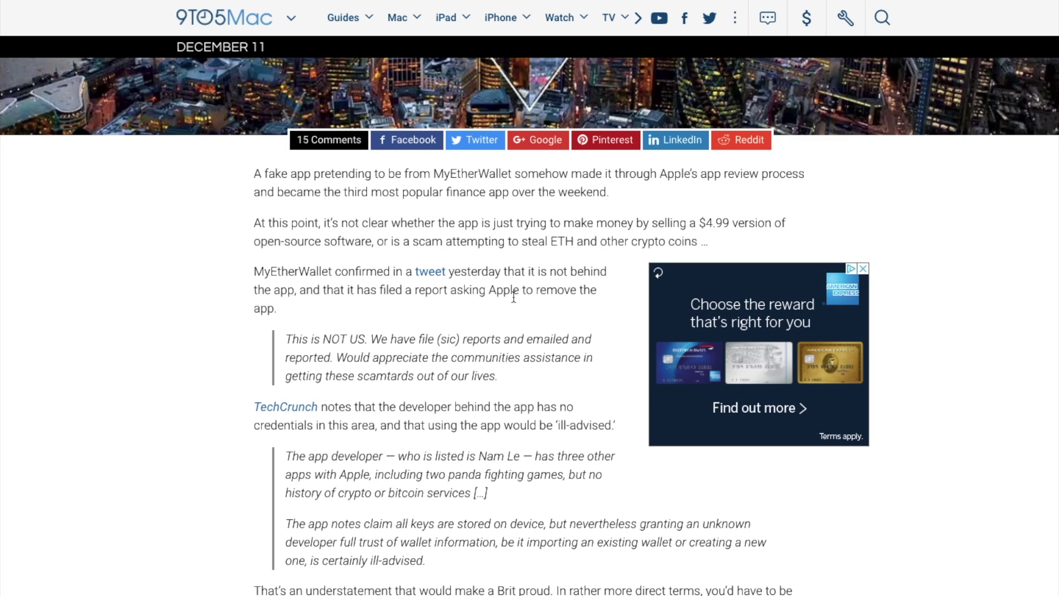
left_click(437, 270)
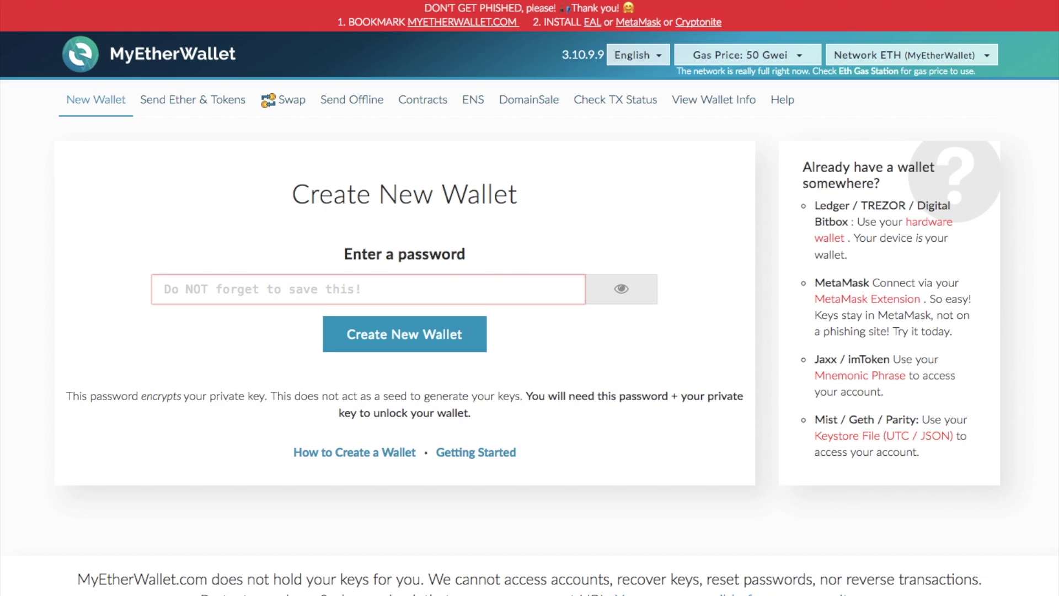
Step: Open the How to Create a Wallet guide from the wallet creation page and read through its instructions
scroll(129, 195, "down", 1)
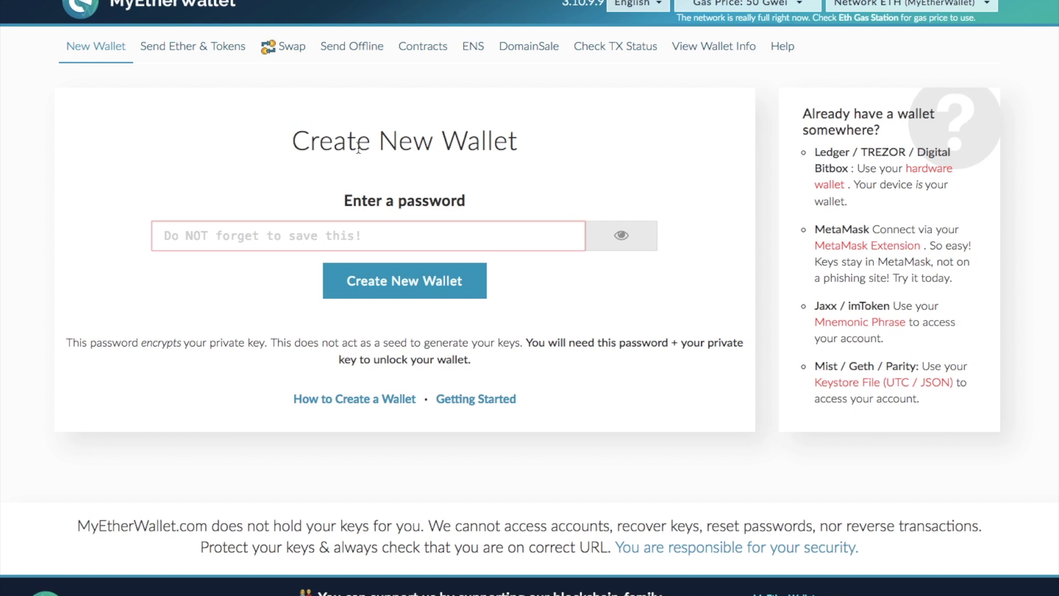
scroll(339, 147, "up", 1)
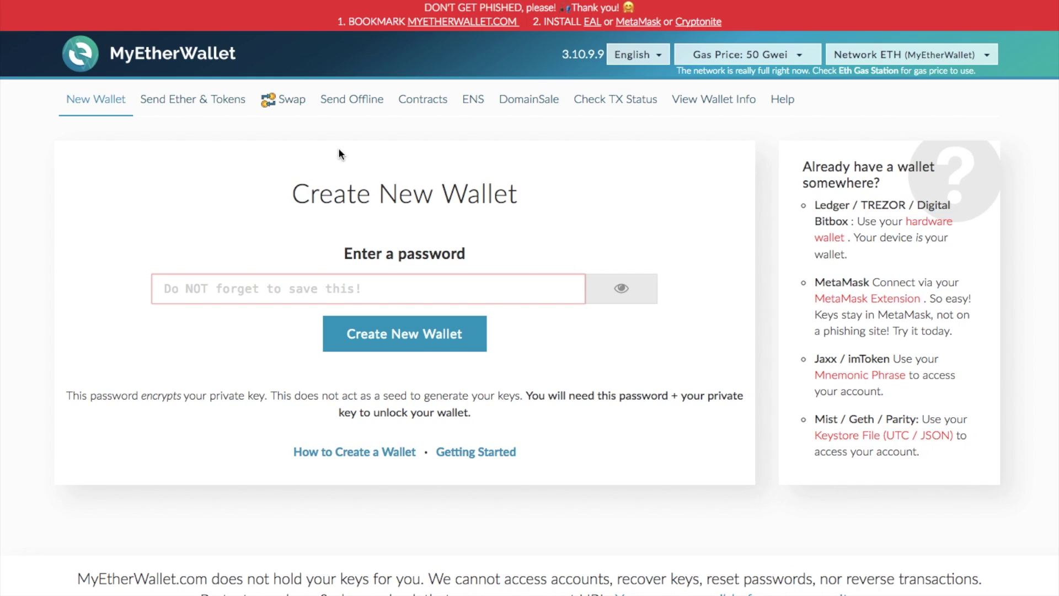
left_click(362, 454)
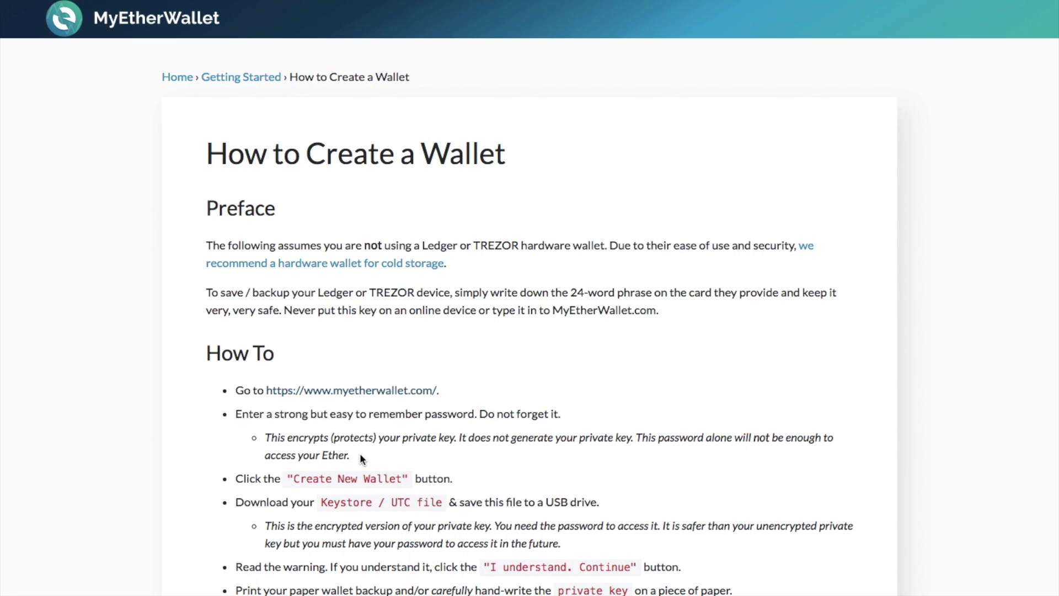
scroll(360, 458, "down", 3)
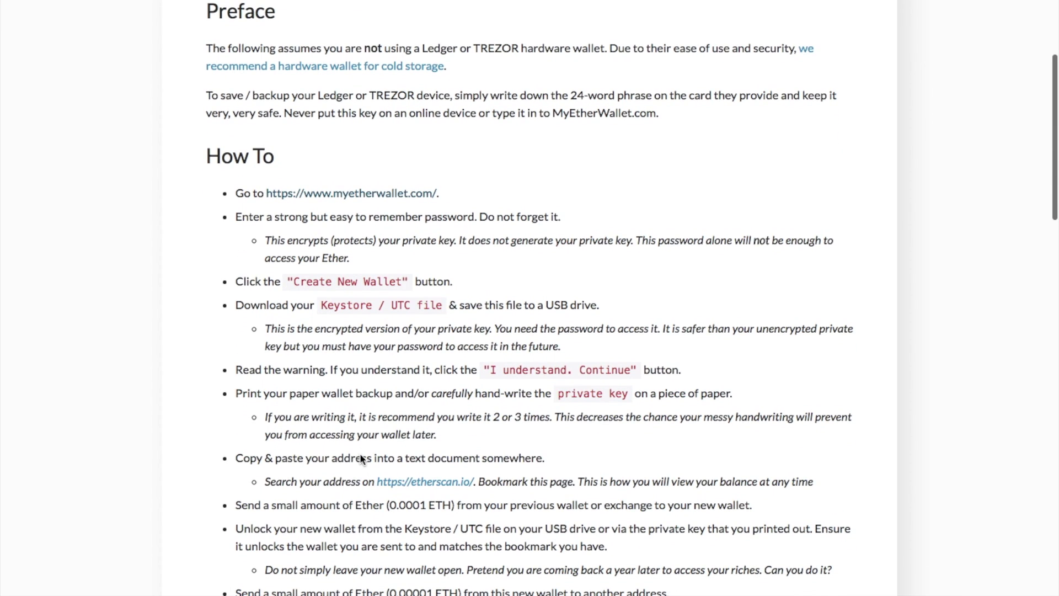
scroll(361, 458, "down", 3)
scroll(361, 458, "up", 6)
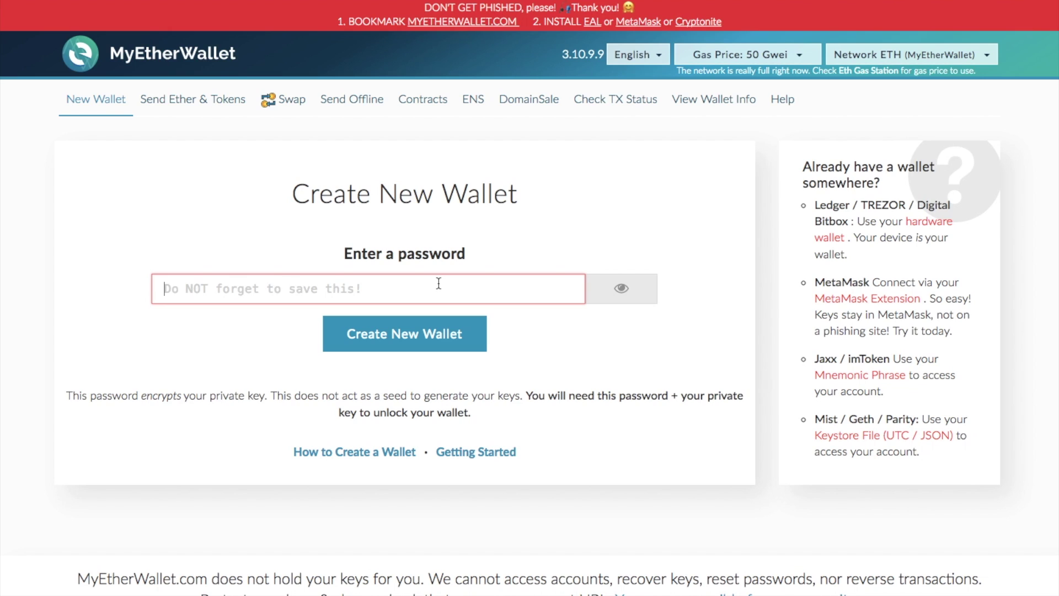
Step: Create a new wallet protected by the wallet password and download its Keystore File (UTC / JSON)
key("ctrl+v")
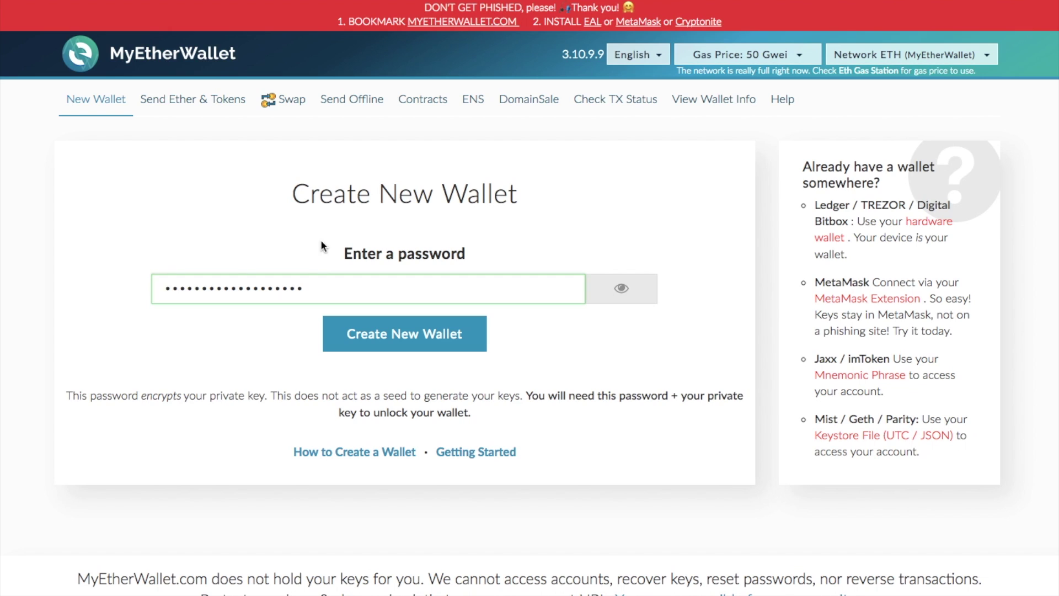
left_click(408, 343)
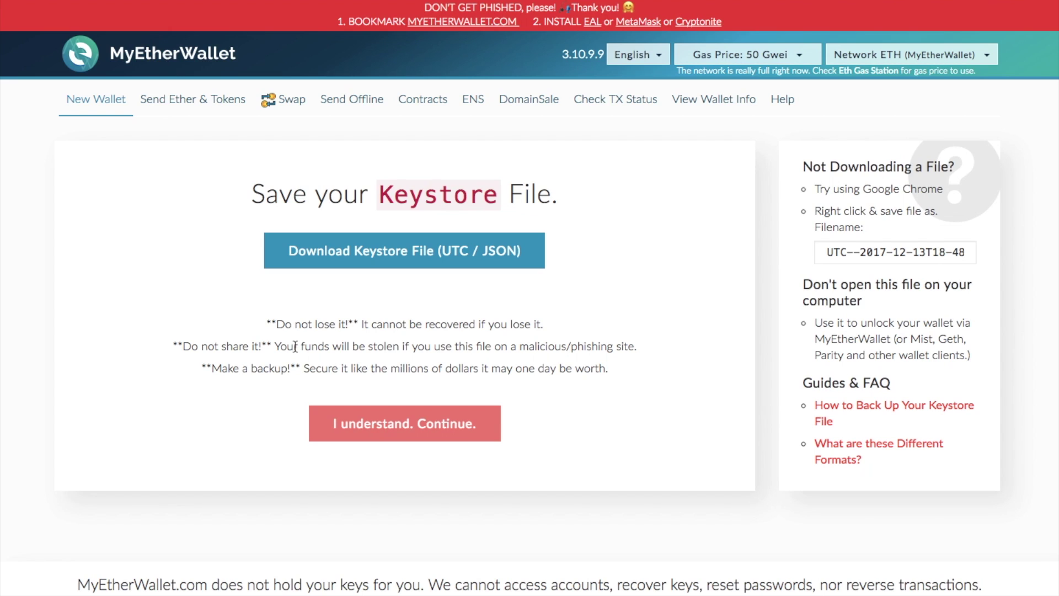
left_click(390, 255)
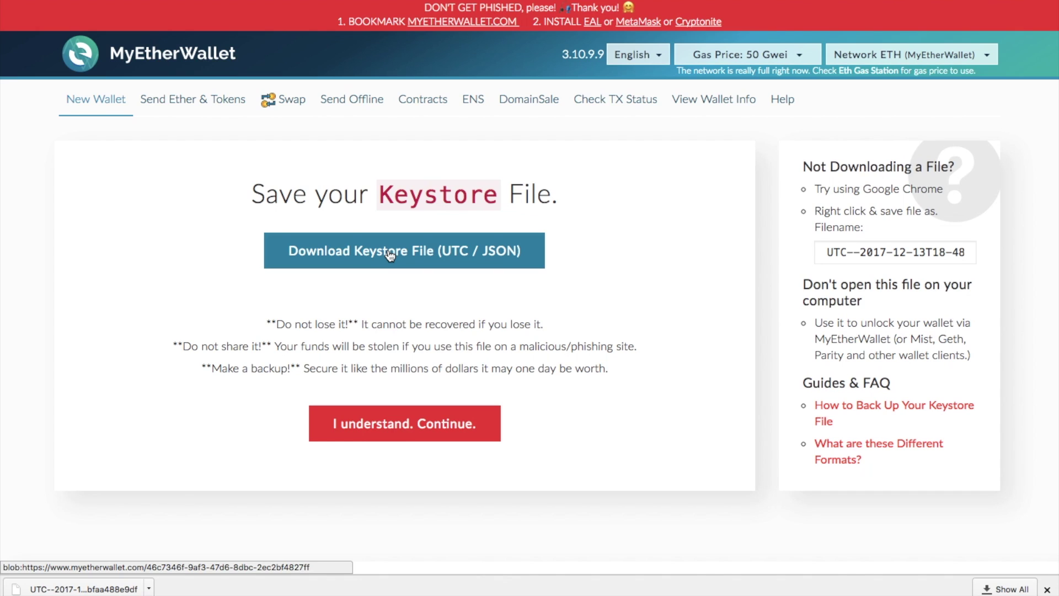
Step: Acknowledge the keystore backup warning and copy the wallet's full private key to the clipboard
left_click(401, 428)
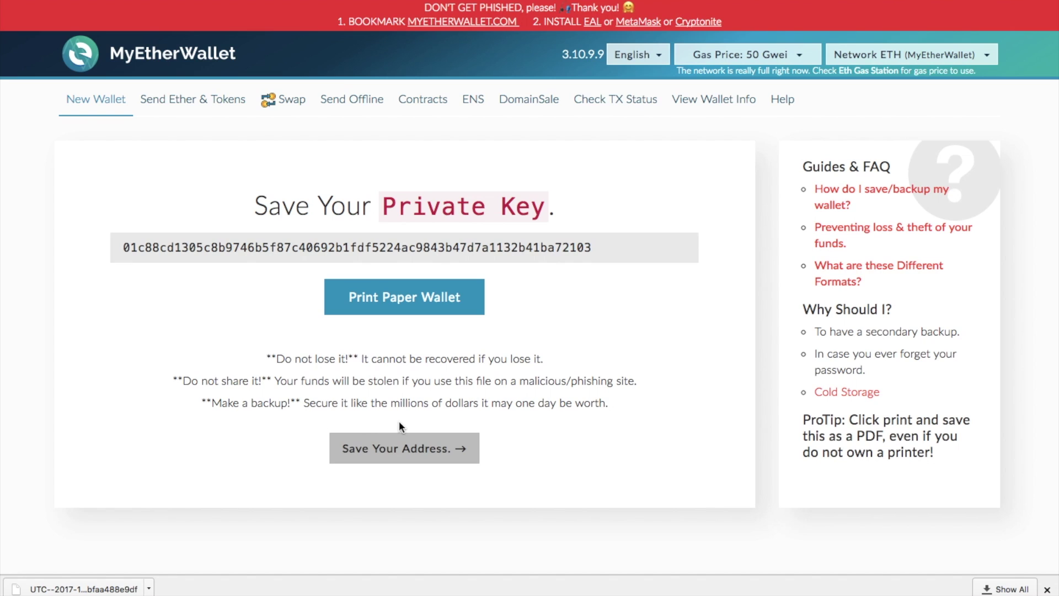
double_click(437, 250)
right_click(437, 251)
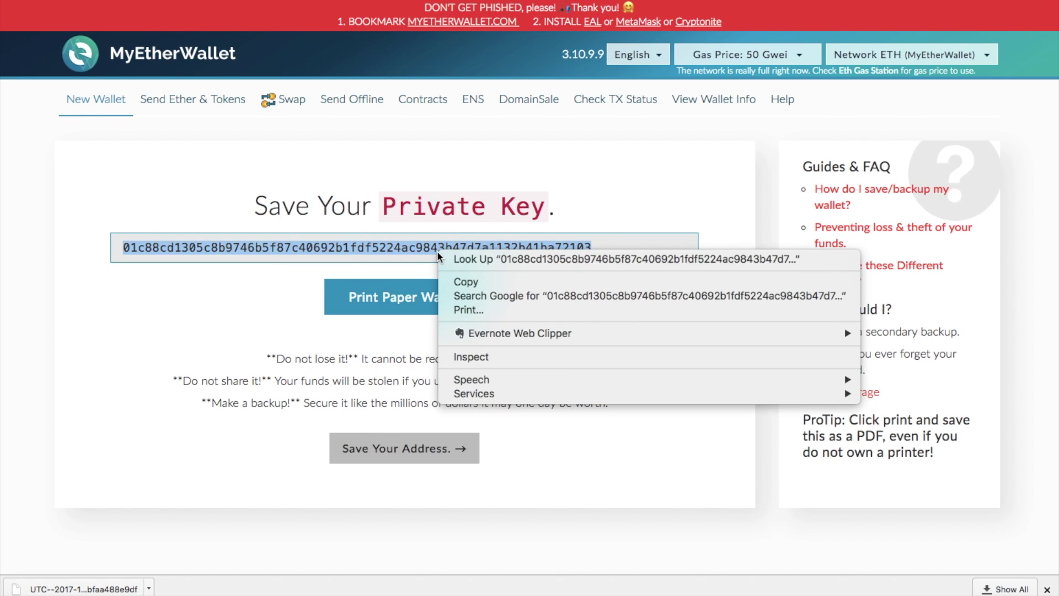
left_click(459, 281)
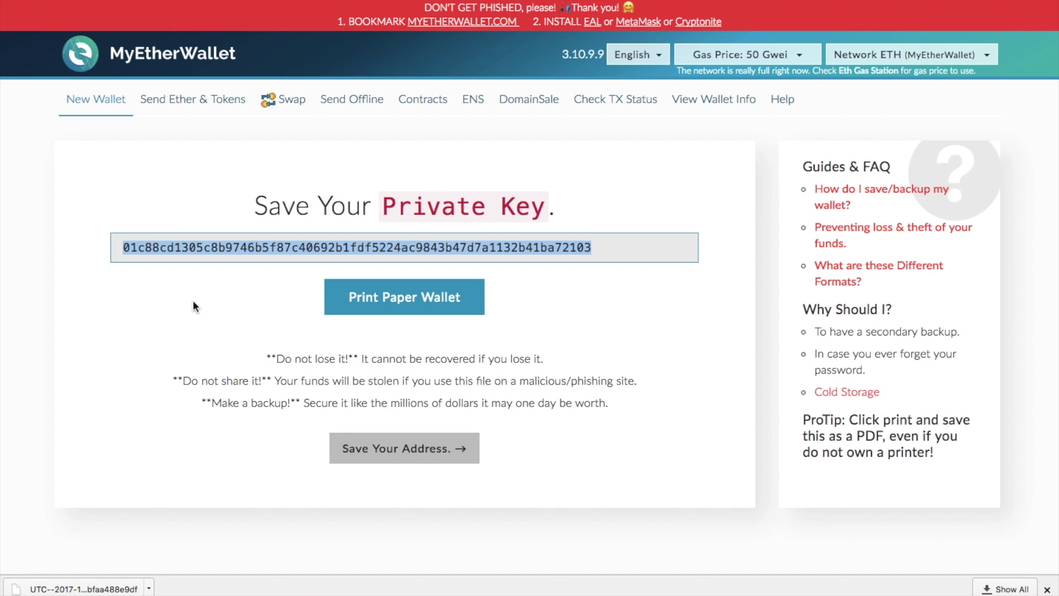
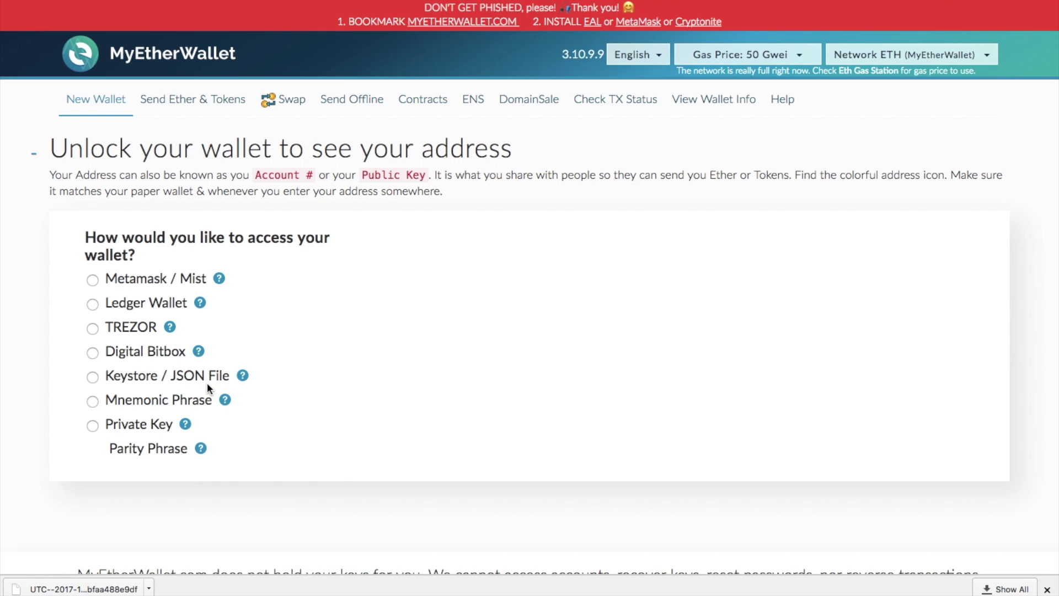
Step: Unlock the wallet to see its address using the Keystore / JSON File option and the wallet password
mouse_move(148, 591)
left_click(166, 376)
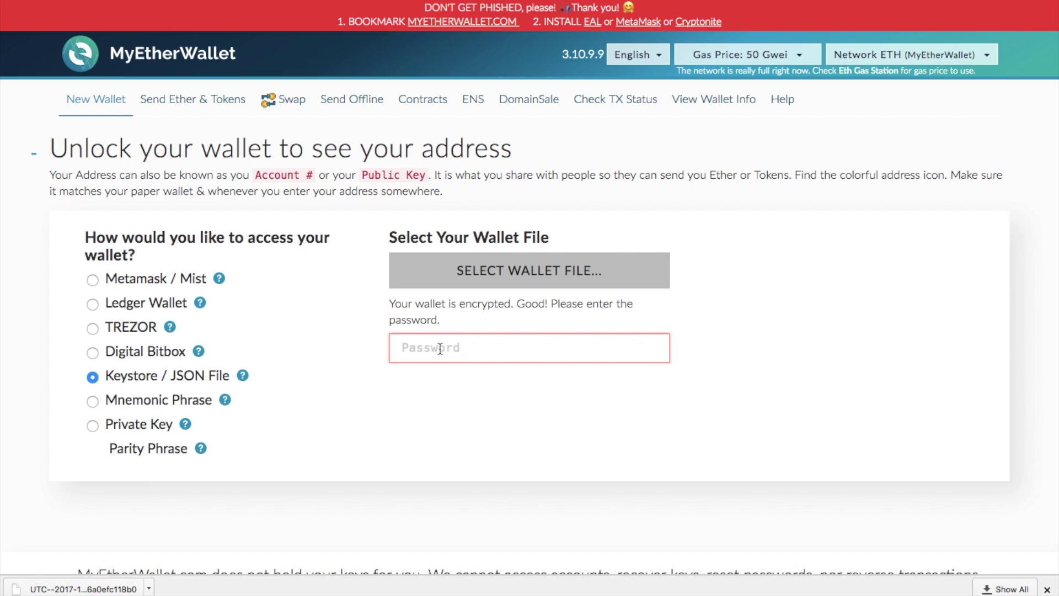
type("*********")
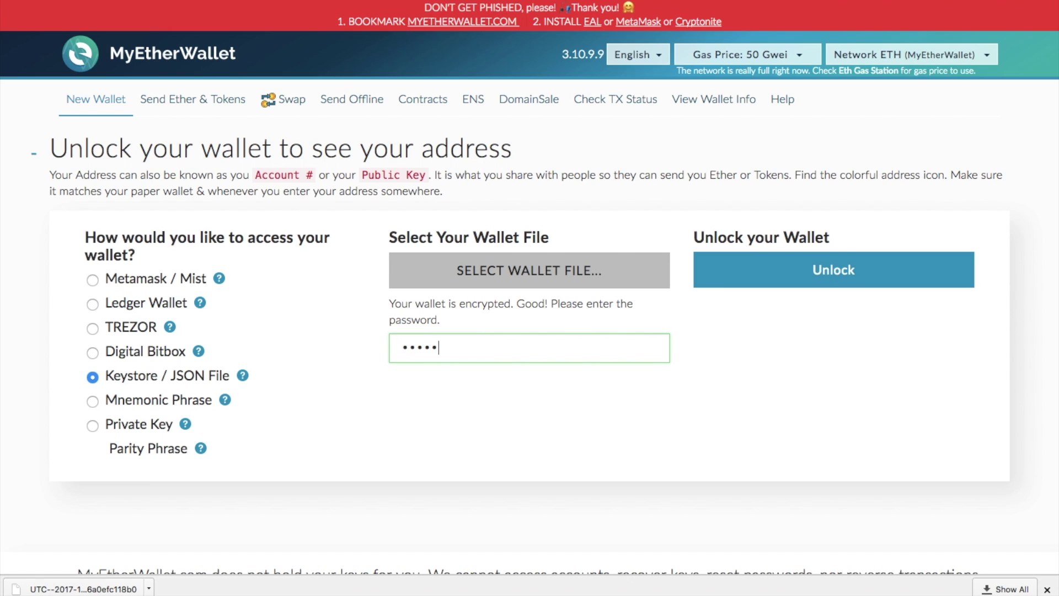
type("******")
key("Return")
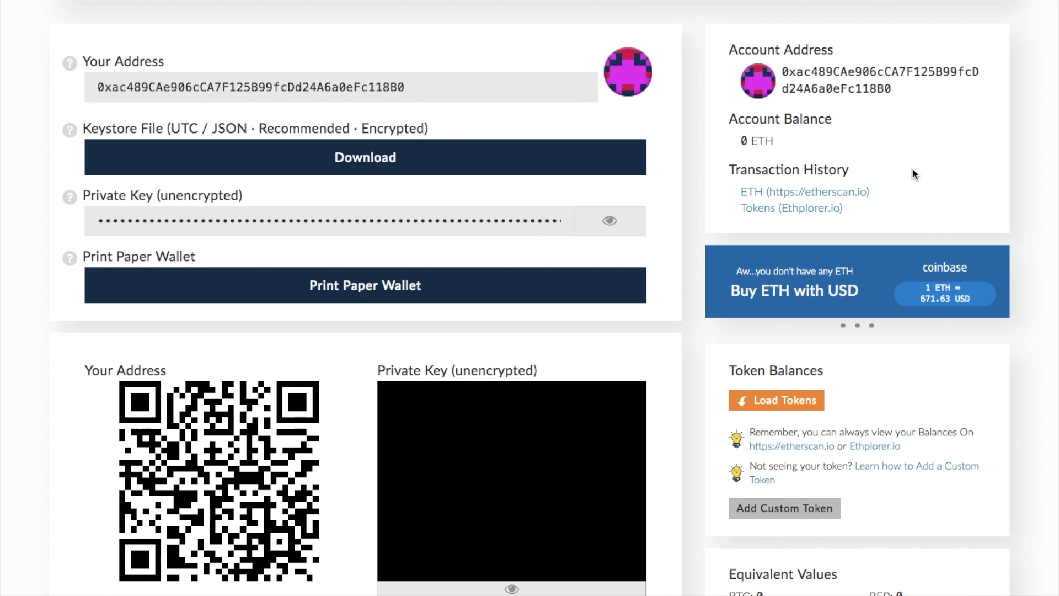
Step: Review the unlocked wallet's details and look through the Send Ether & Tokens, Swap, Send Offline and Contracts pages
scroll(912, 167, "down", 2)
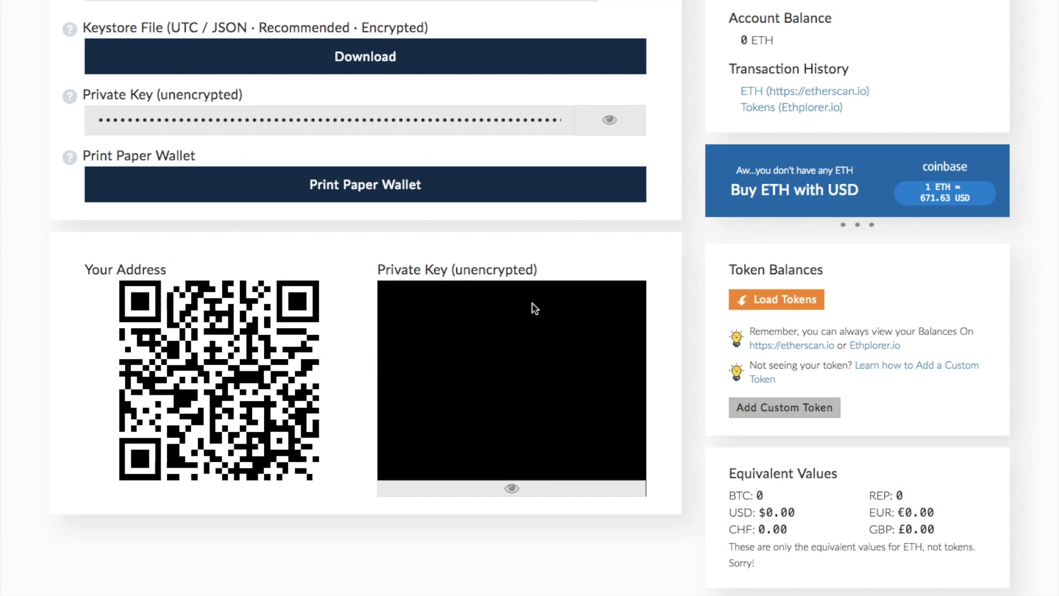
scroll(580, 253, "up", 10)
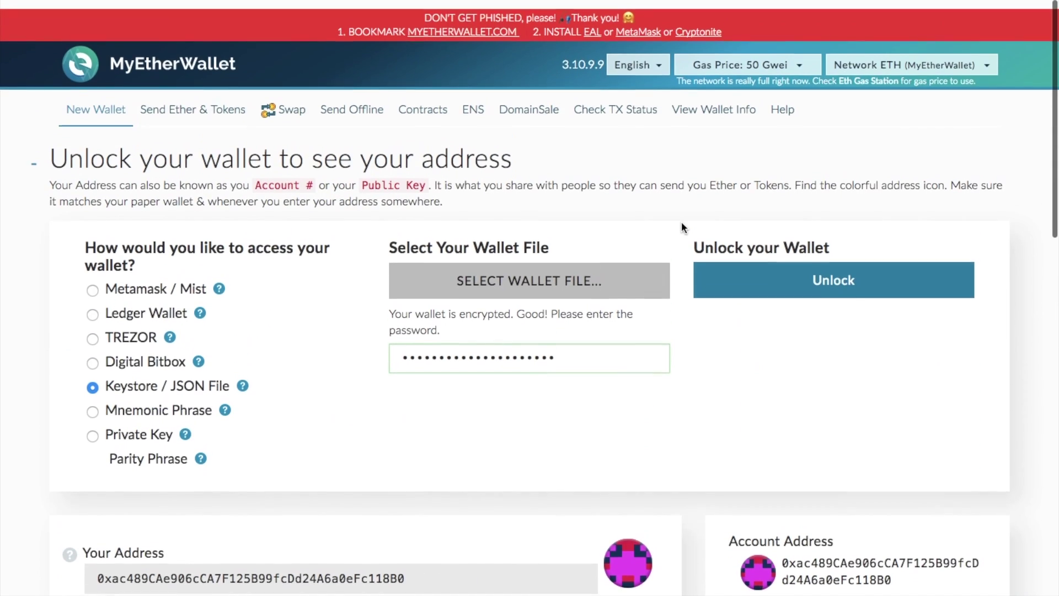
left_click(192, 108)
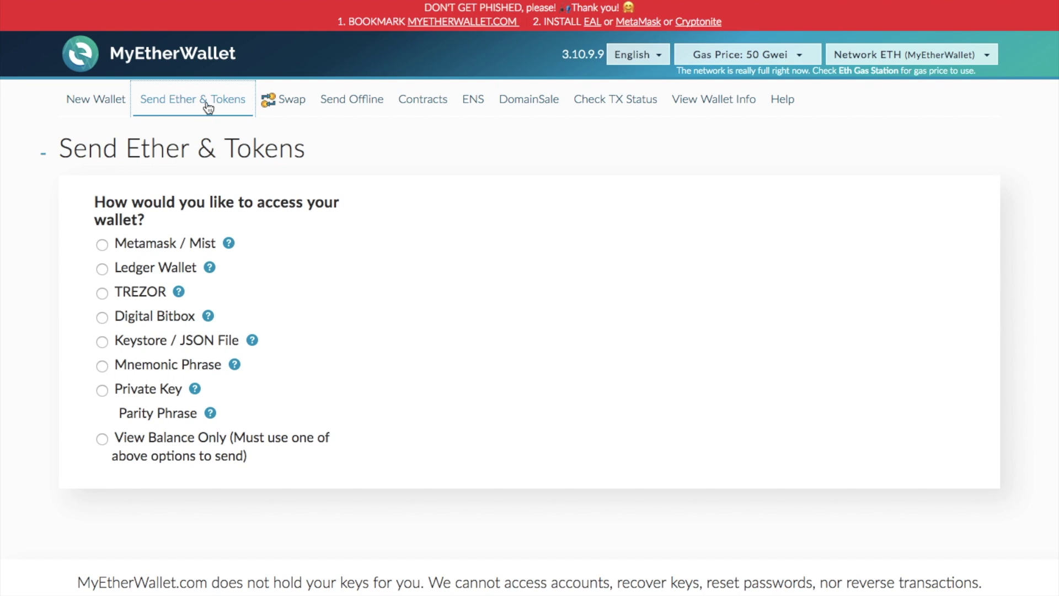
left_click(280, 106)
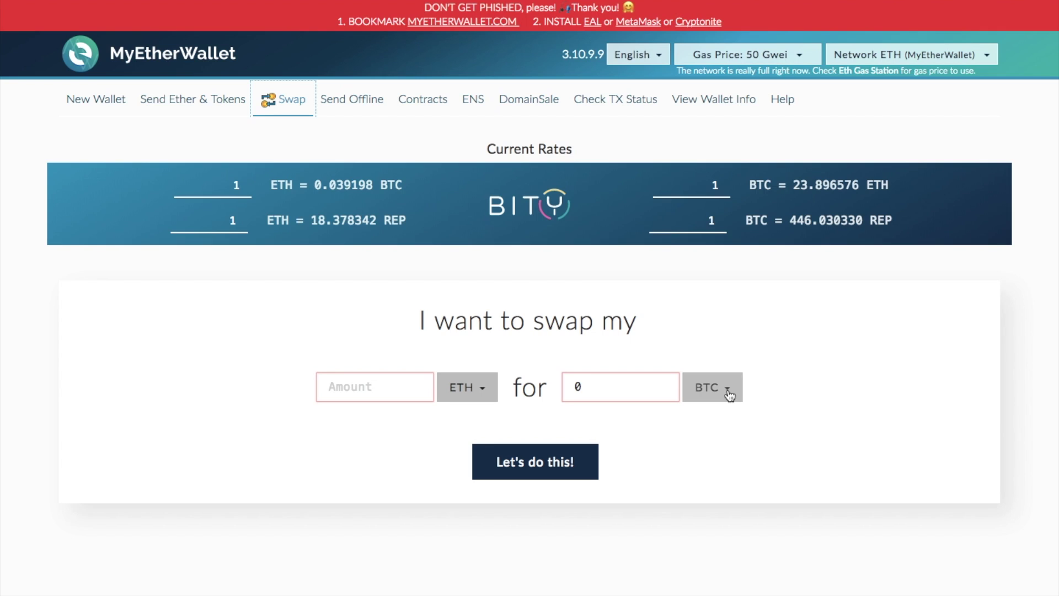
left_click(347, 105)
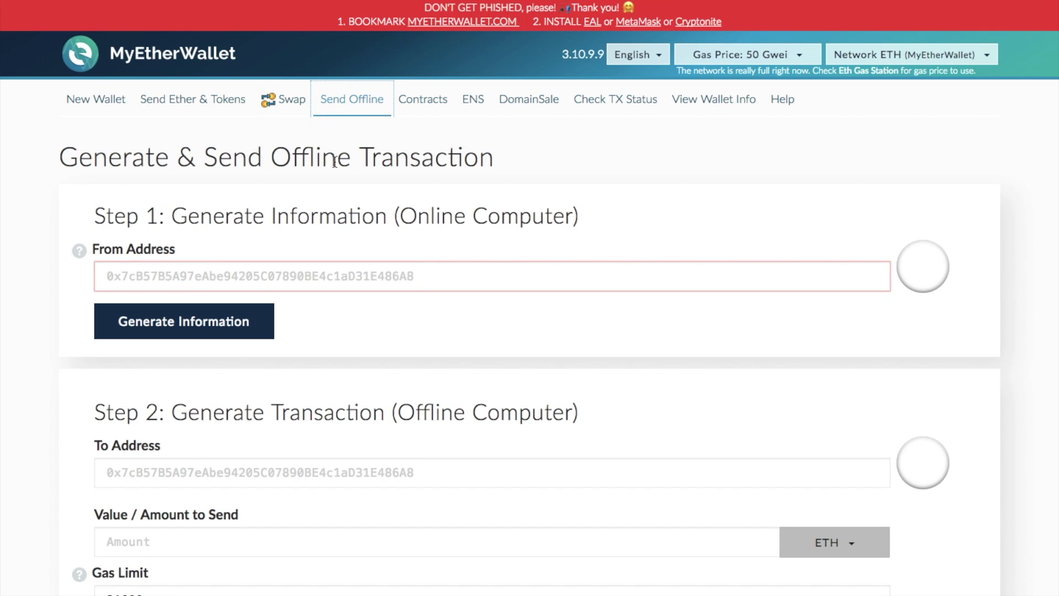
left_click(434, 106)
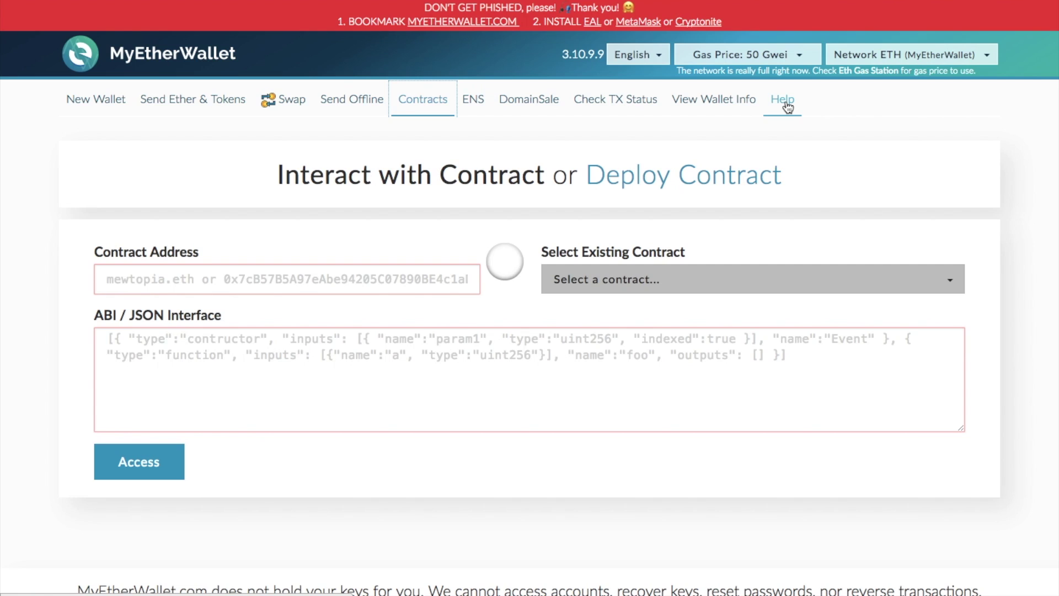
Step: Return to Send Ether & Tokens and read the Ledger Wallet help article about using it with MyEtherWallet
left_click(189, 115)
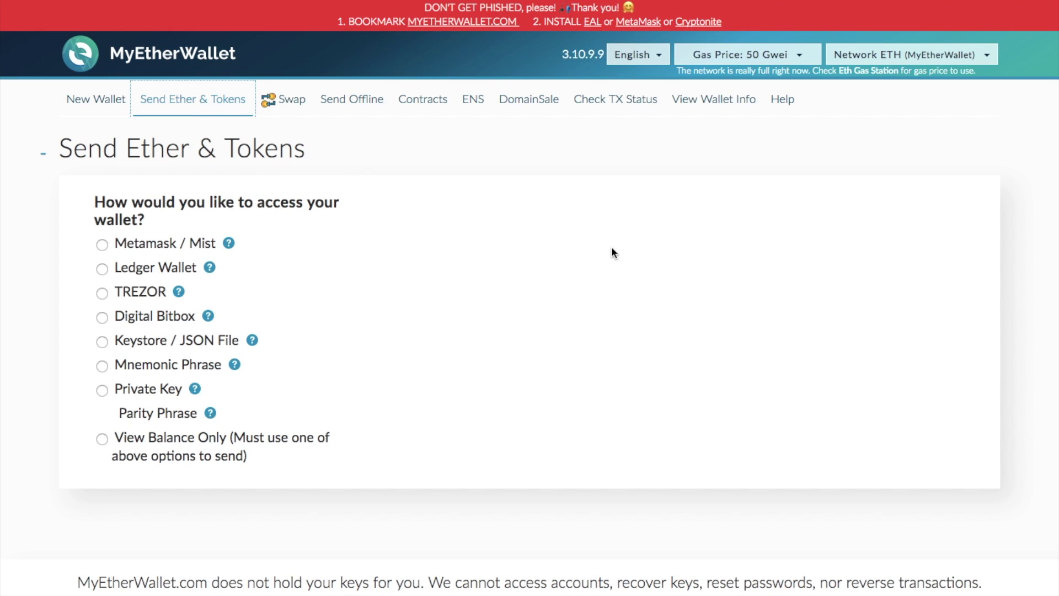
left_click(210, 268)
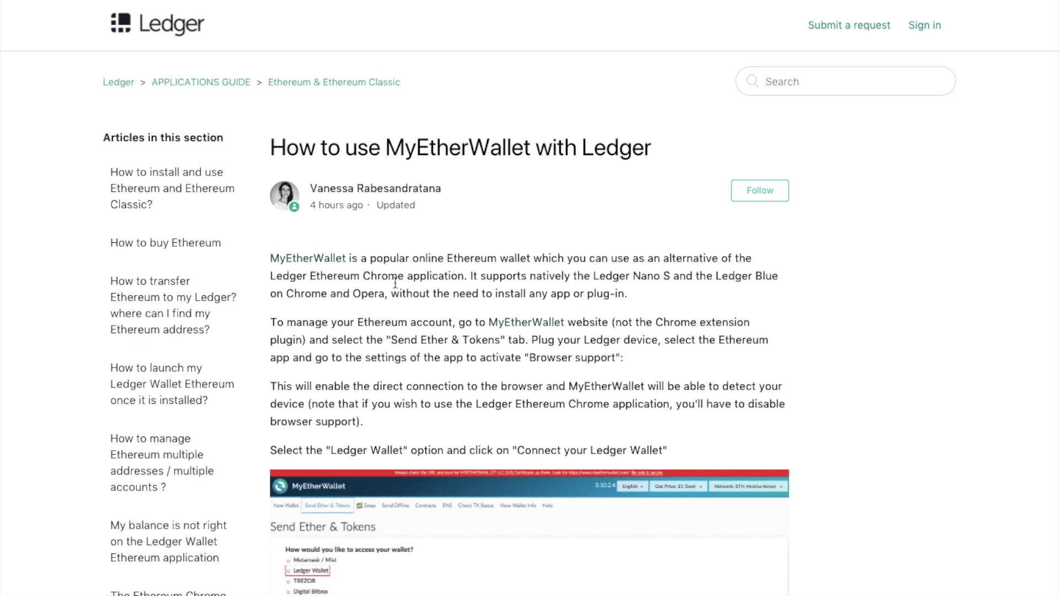
scroll(450, 326, "down", 5)
scroll(450, 326, "down", 14)
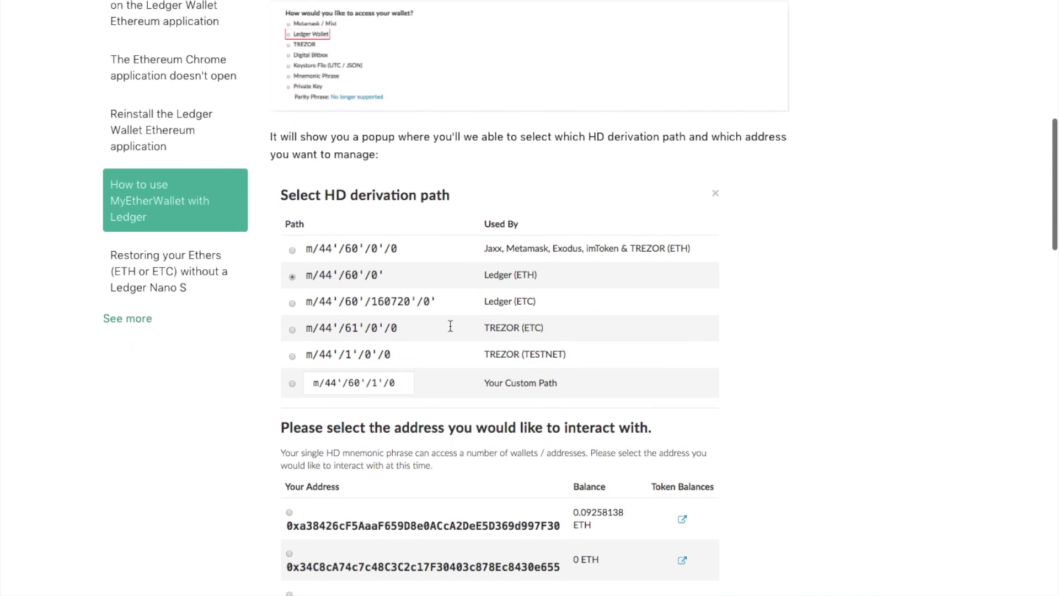
scroll(449, 329, "up", 20)
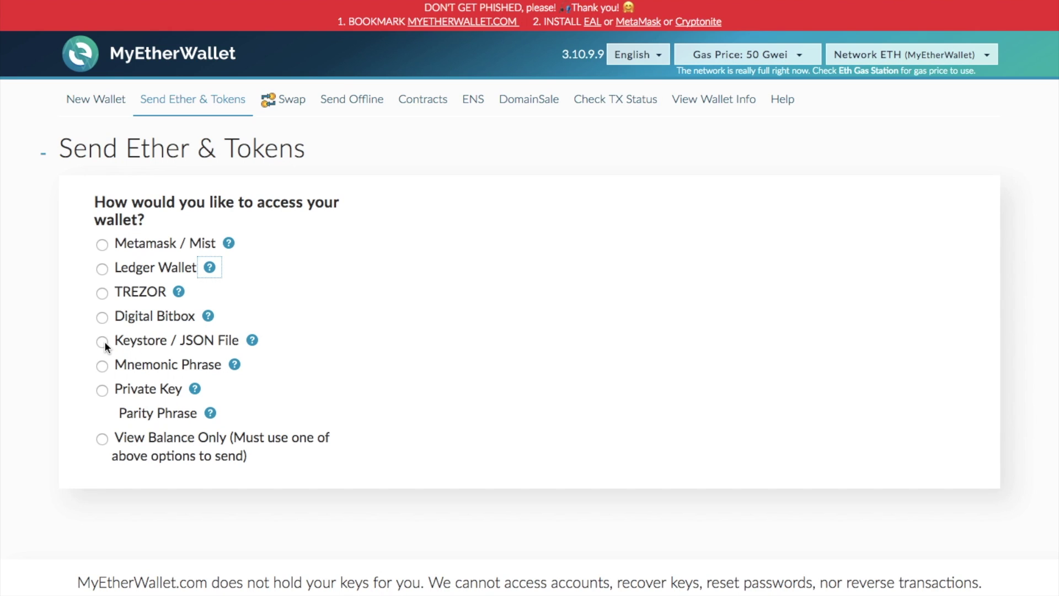
Step: Unlock the wallet for sending with the Keystore / JSON File option, the downloaded wallet file and the wallet password
left_click(102, 342)
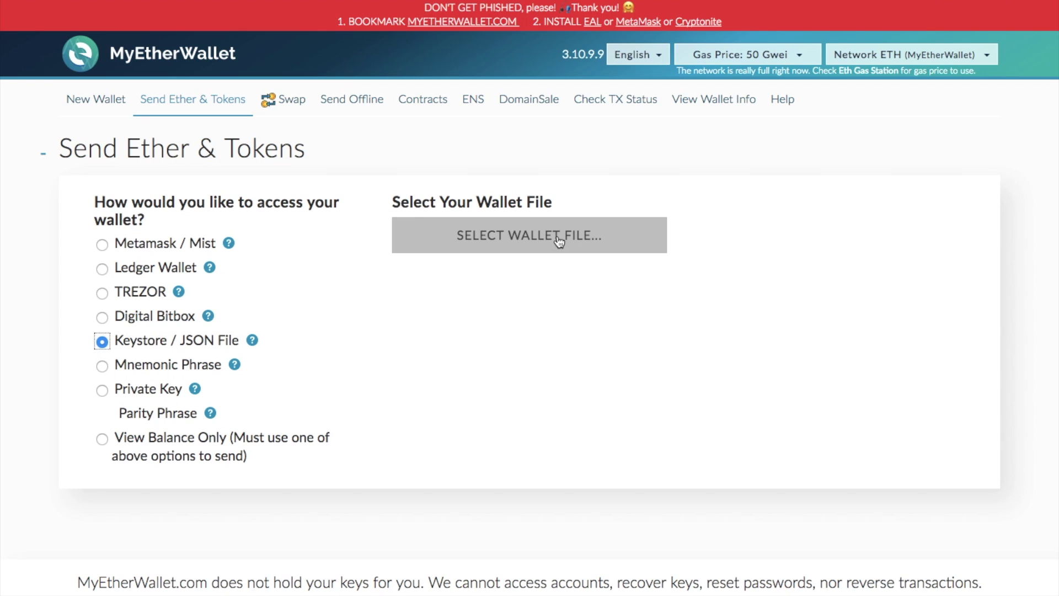
left_click(559, 241)
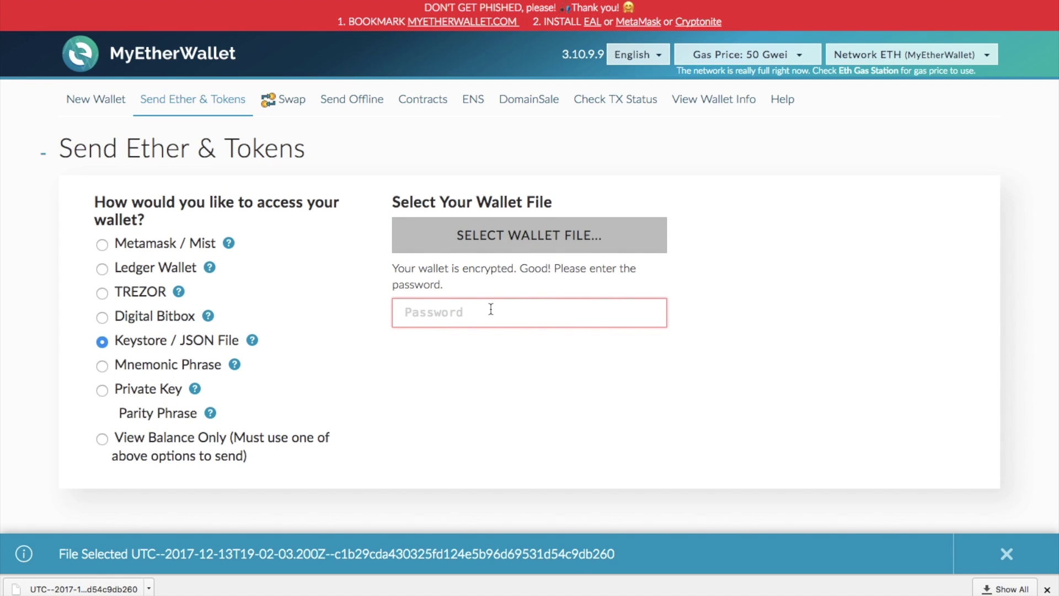
left_click(491, 309)
type("***************")
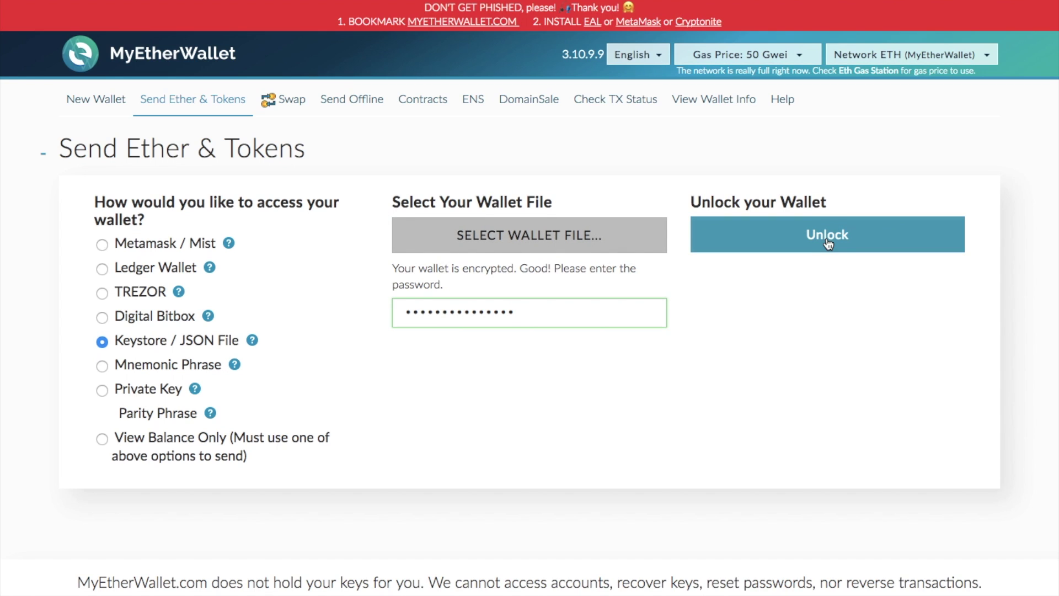
left_click(827, 244)
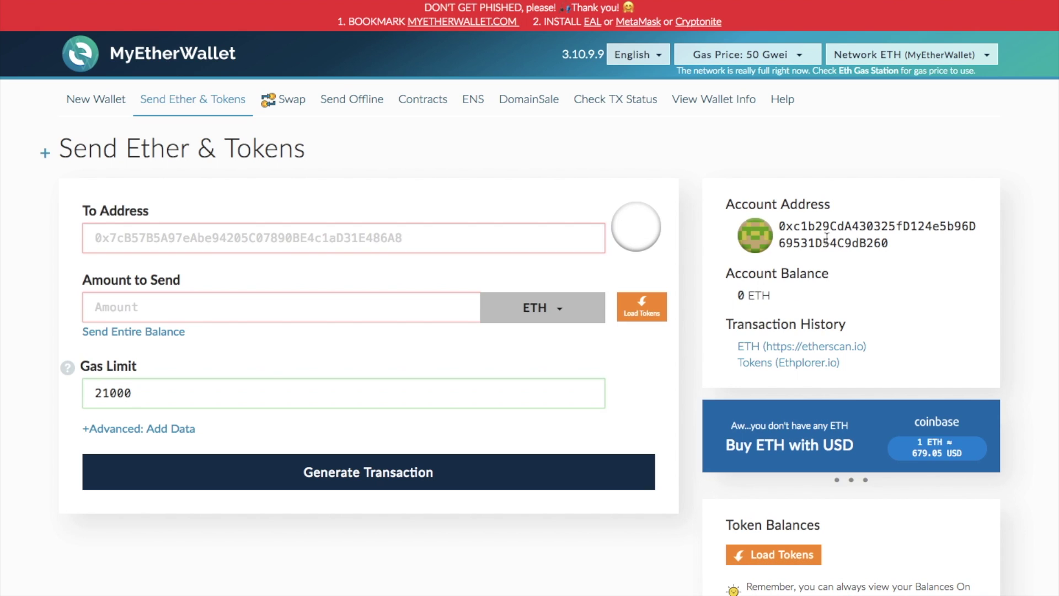
Step: Examine the send form's recipient address, amount and currency fields, and the gas price setting
left_click(397, 238)
left_click(345, 306)
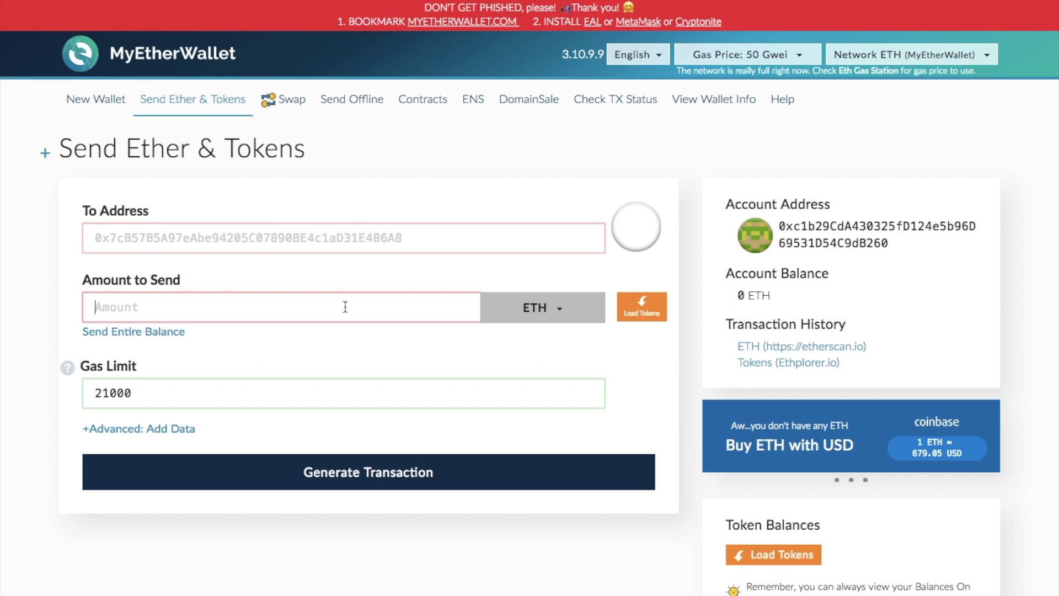
left_click(554, 311)
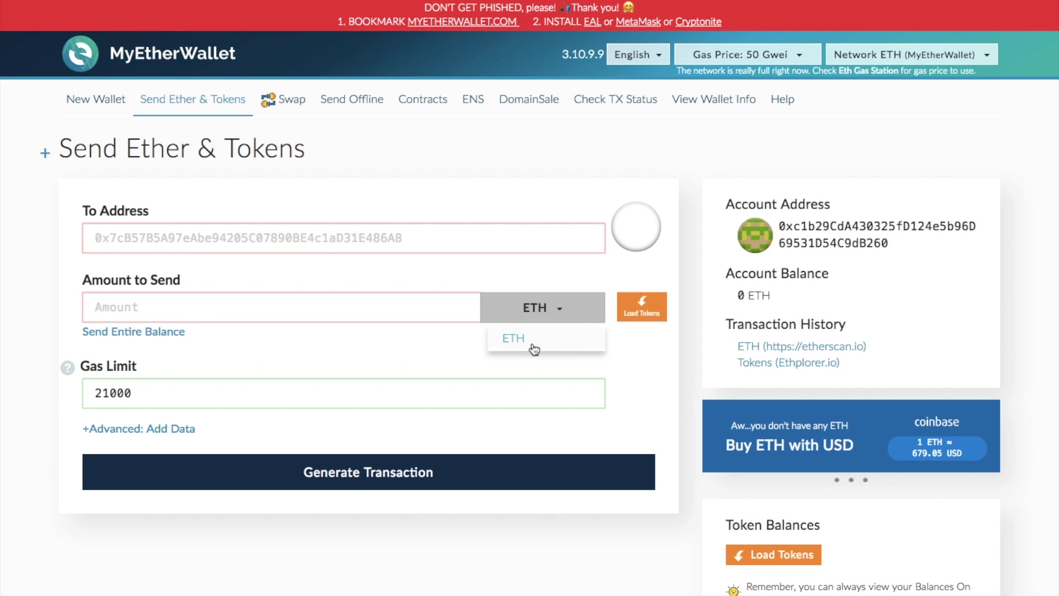
left_click(555, 295)
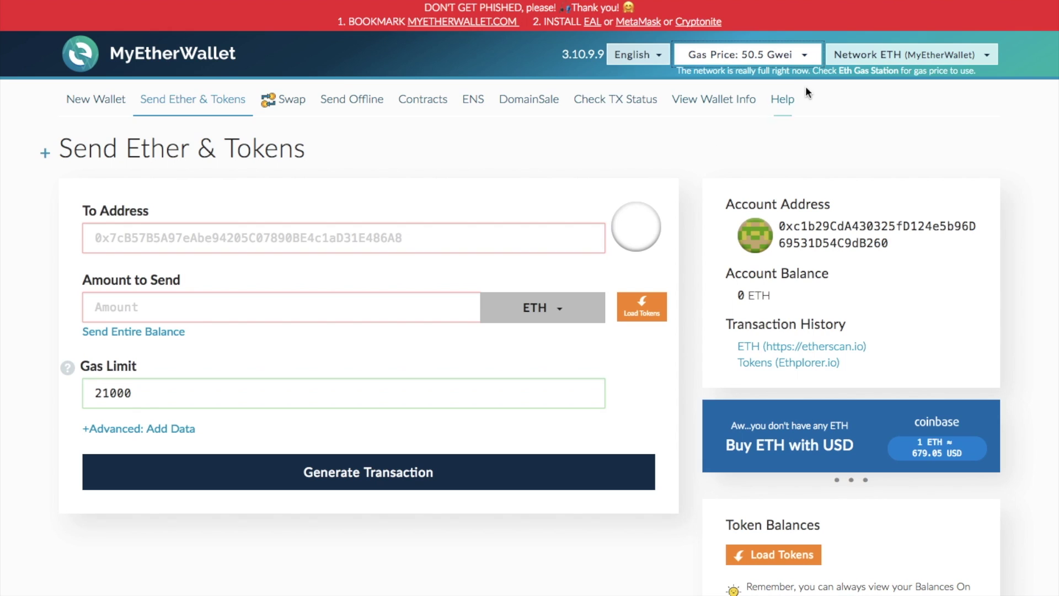
left_click(806, 60)
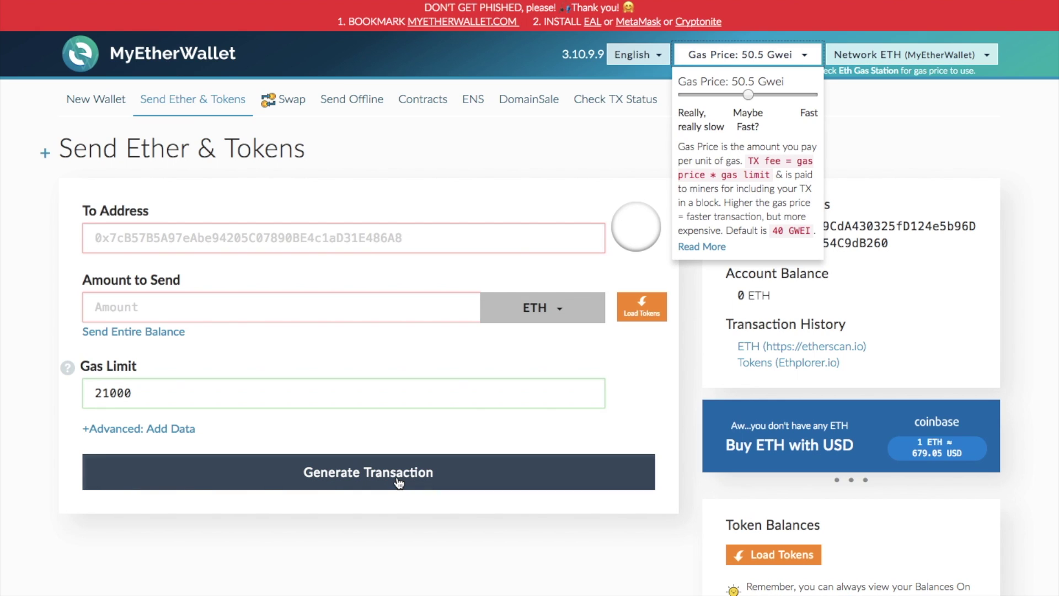
Step: Close the gas price setting and load the wallet's token balances
left_click(680, 437)
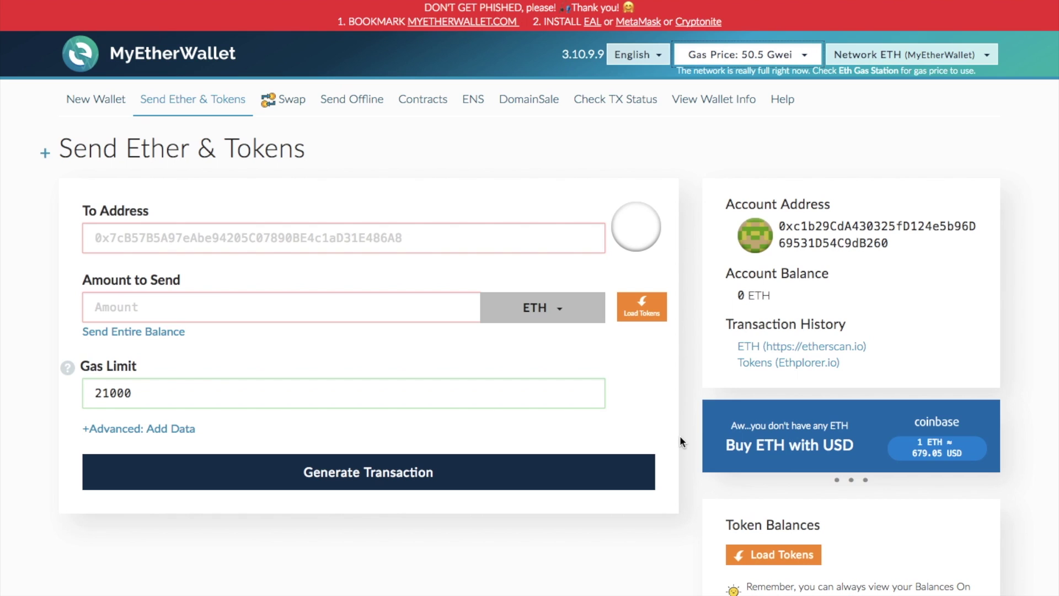
scroll(680, 436, "down", 5)
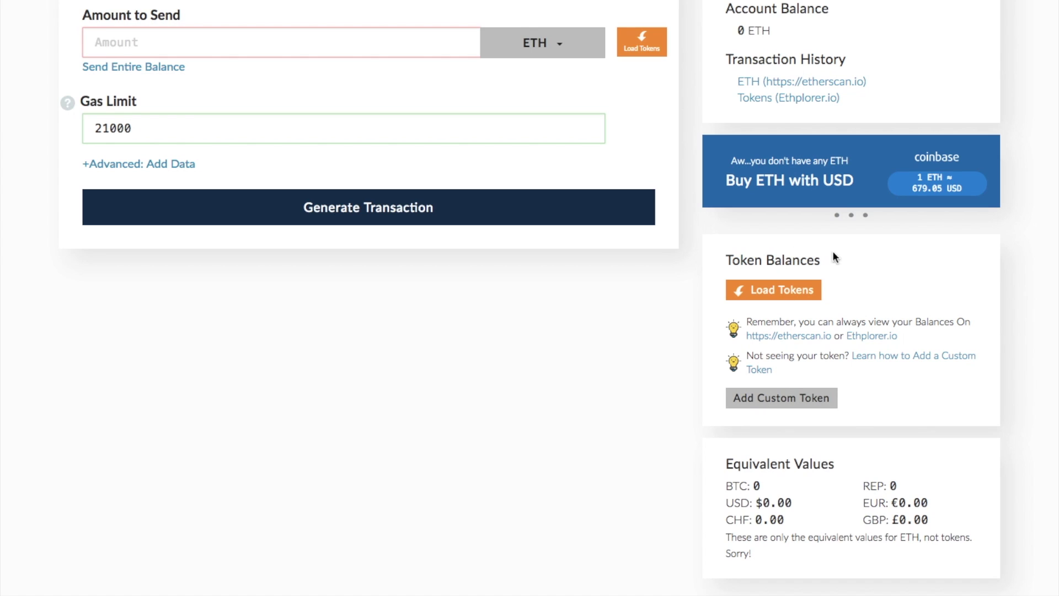
left_click(790, 296)
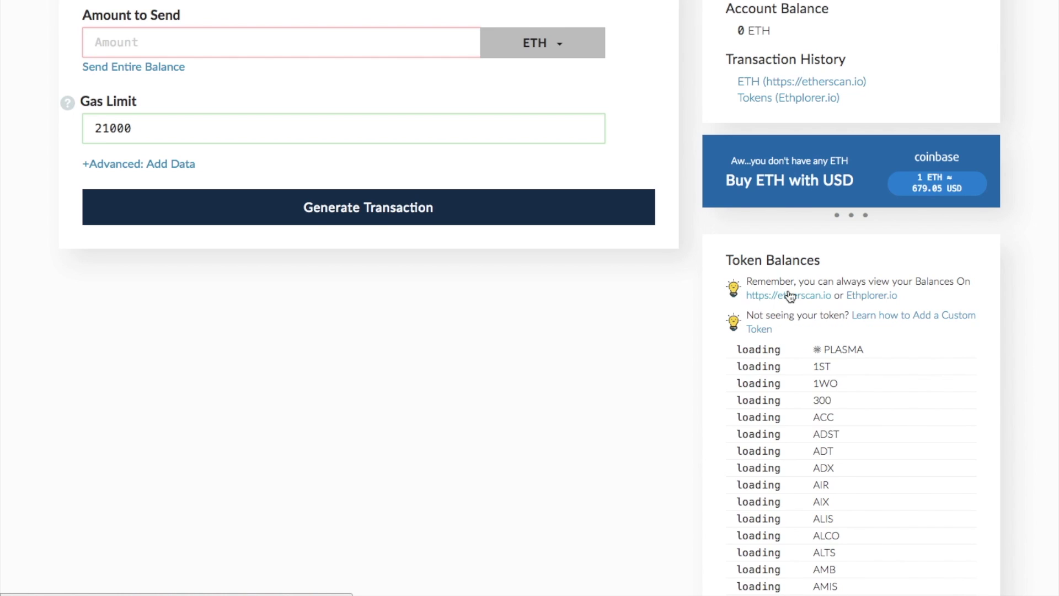
Step: Look through the Token Balances list and the account address shown for the unlocked wallet
scroll(891, 312, "down", 3)
scroll(891, 312, "down", 14)
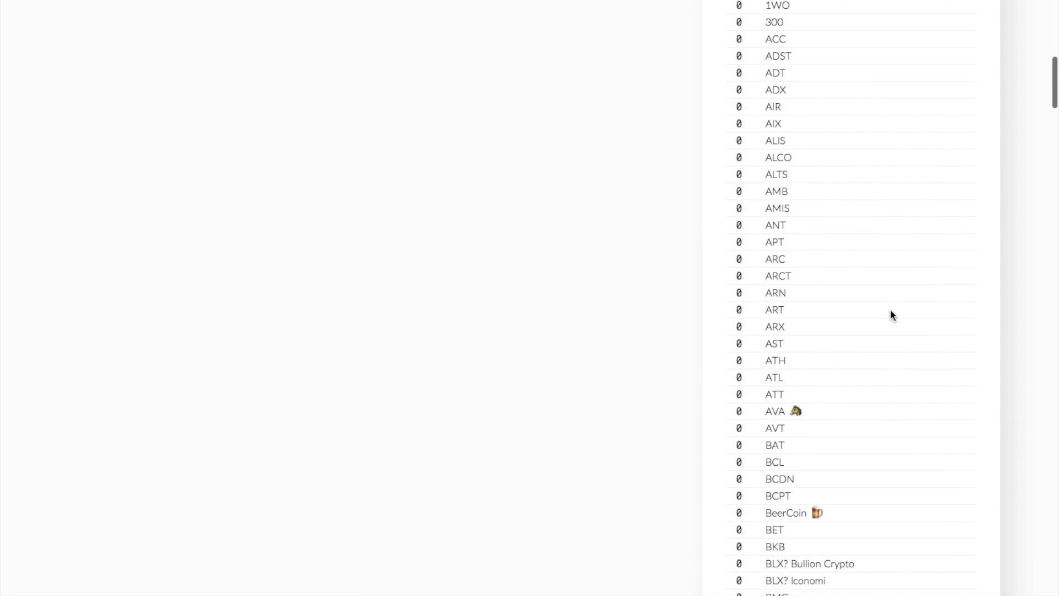
scroll(891, 314, "down", 20)
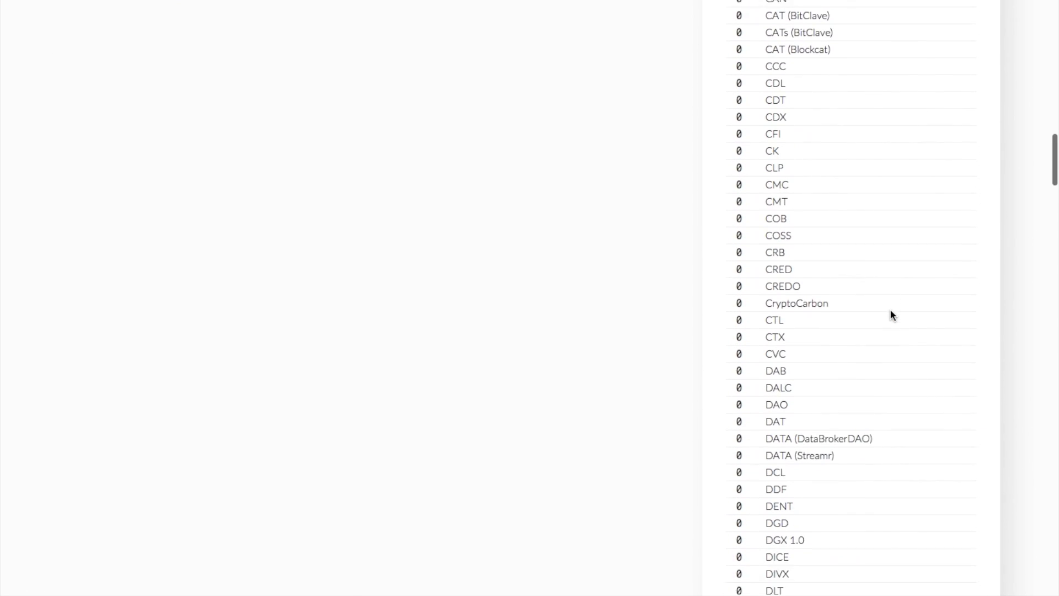
scroll(891, 315, "down", 15)
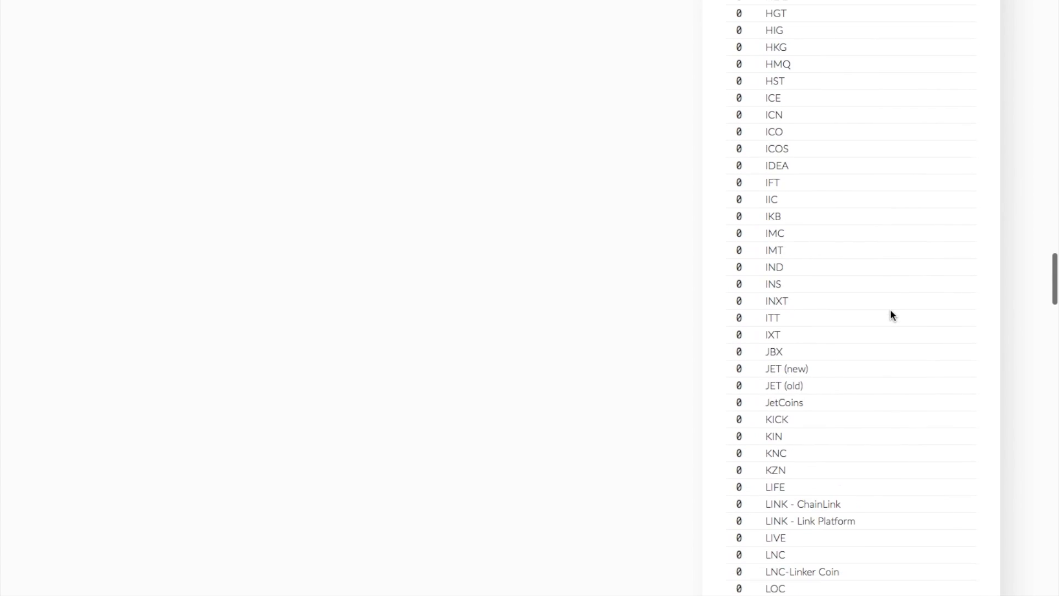
scroll(890, 314, "down", 15)
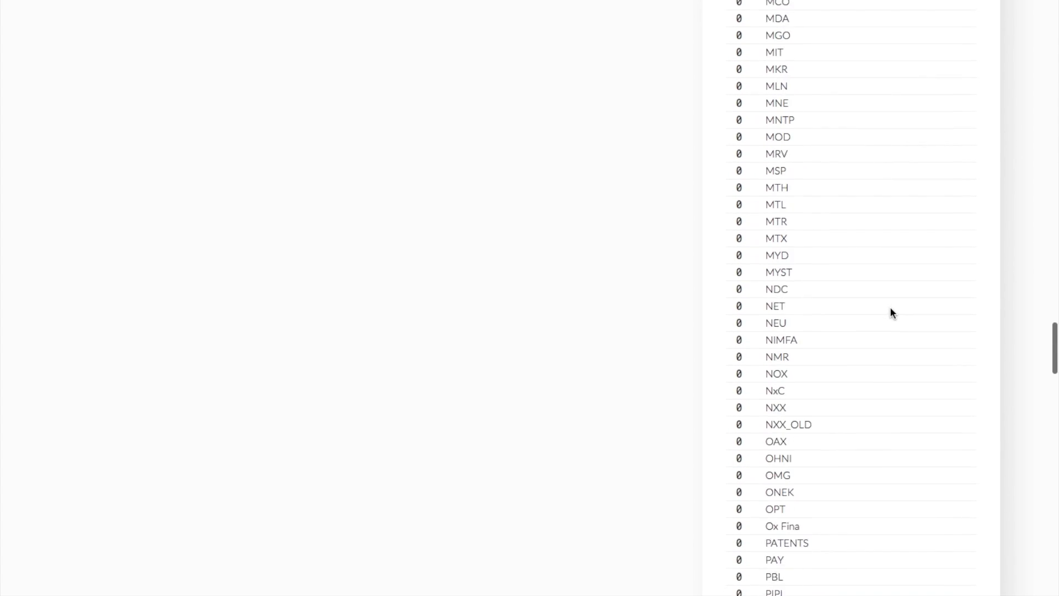
scroll(890, 313, "down", 8)
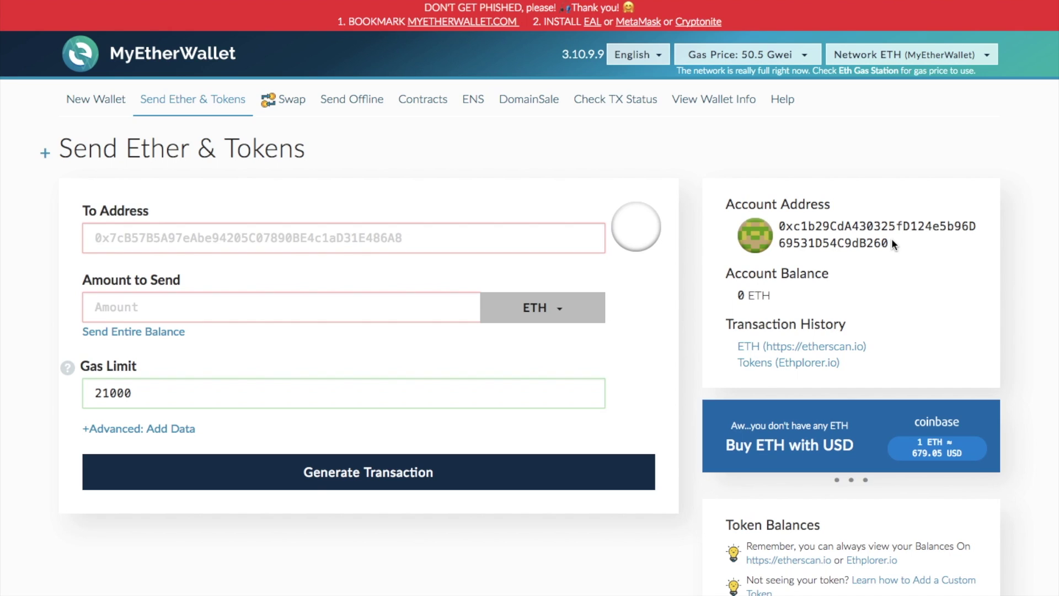
scroll(892, 244, "down", 7)
scroll(895, 245, "down", 1)
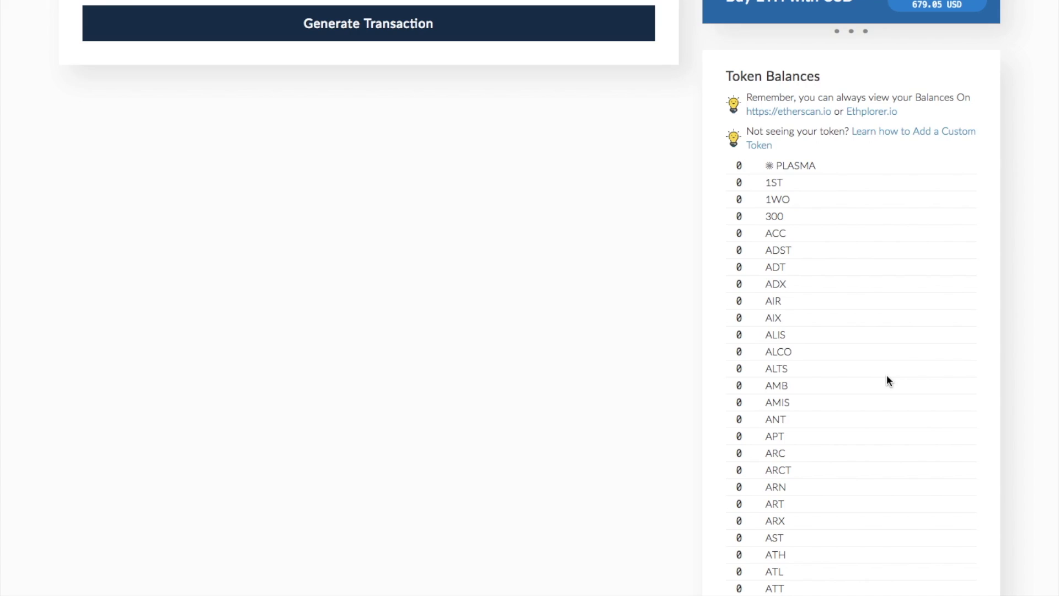
scroll(889, 308, "up", 8)
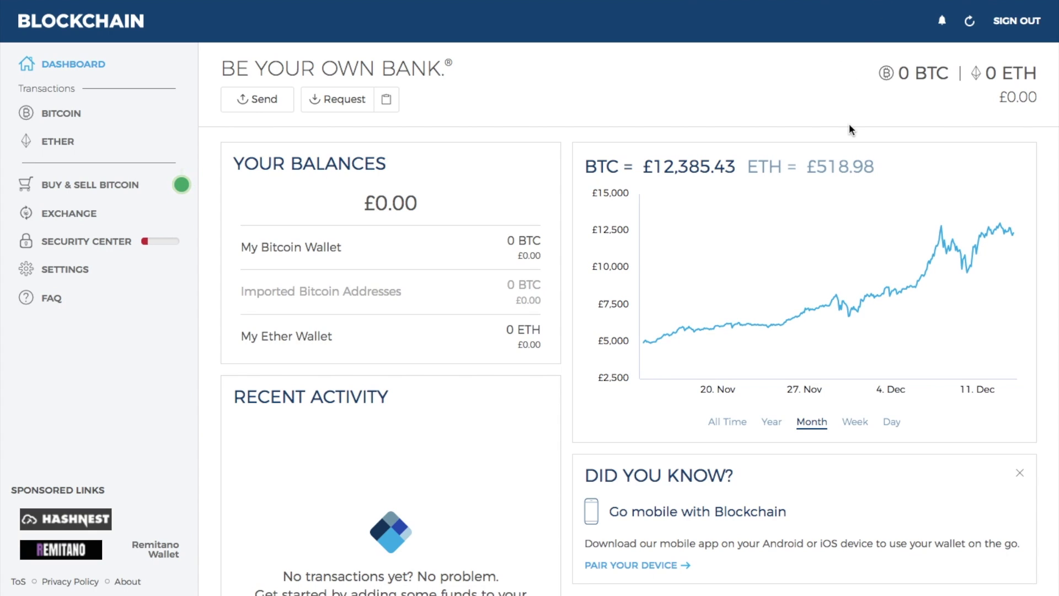
Step: Switch to the Blockchain wallet and reveal the Ether wallet's private key with Export Private Key, accepting the security warning
left_click(52, 145)
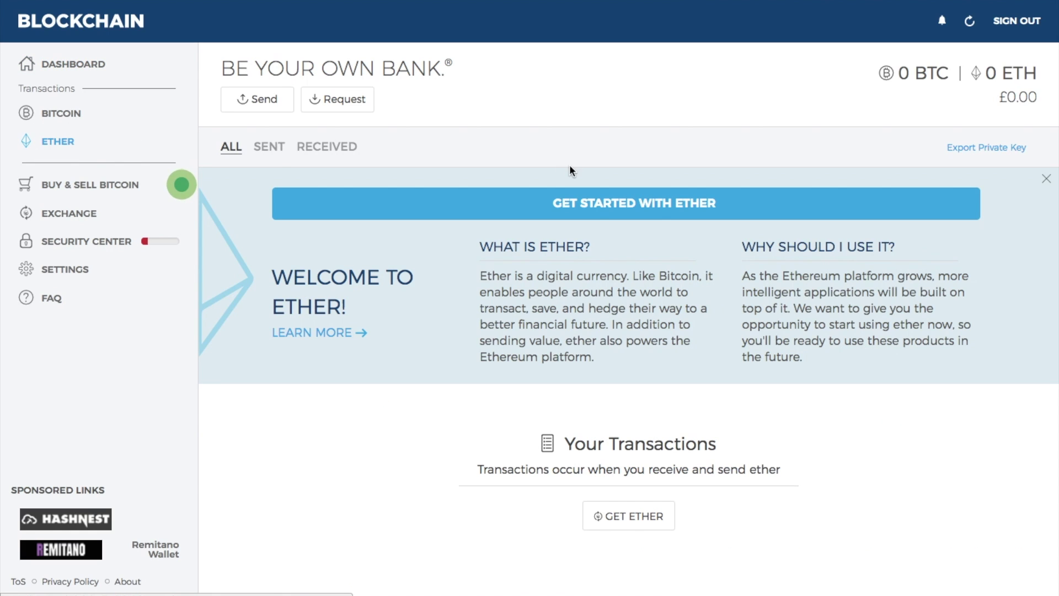
left_click(982, 148)
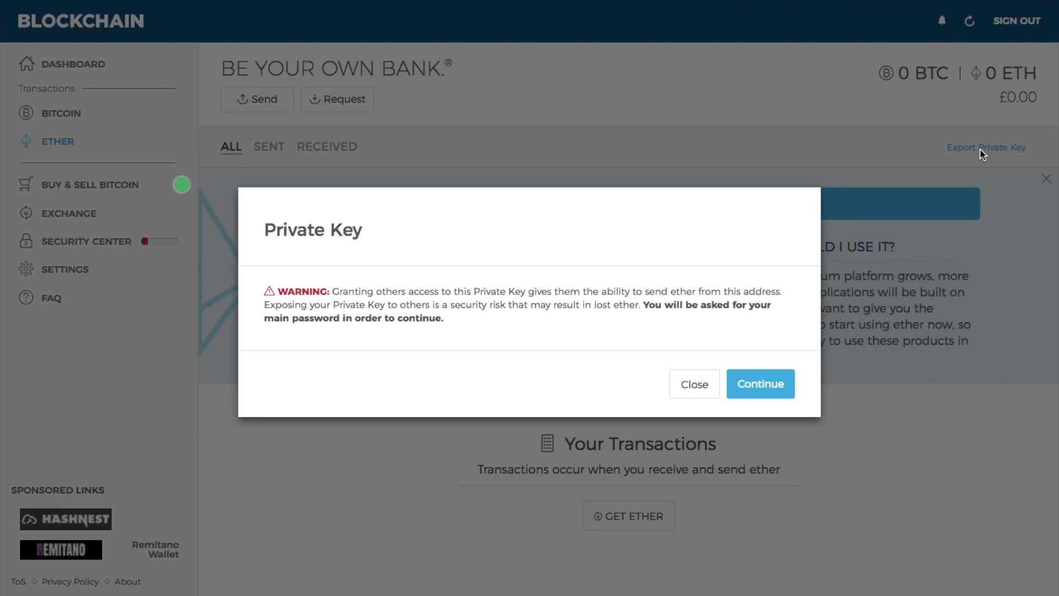
left_click(760, 393)
left_click(771, 466)
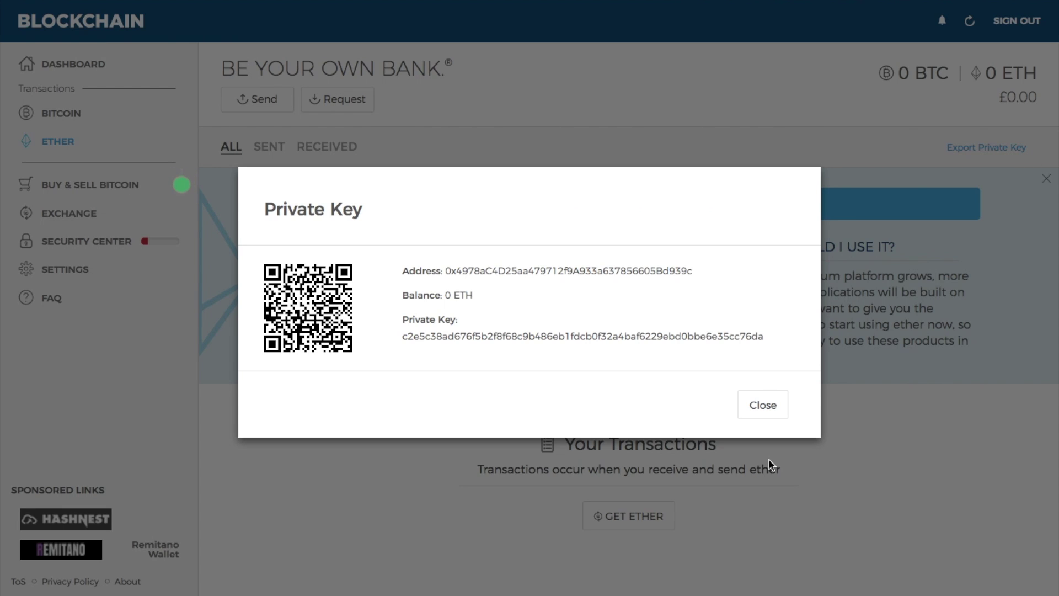
Step: Copy the Ether wallet's full private key and close the Private Key dialog
double_click(636, 336)
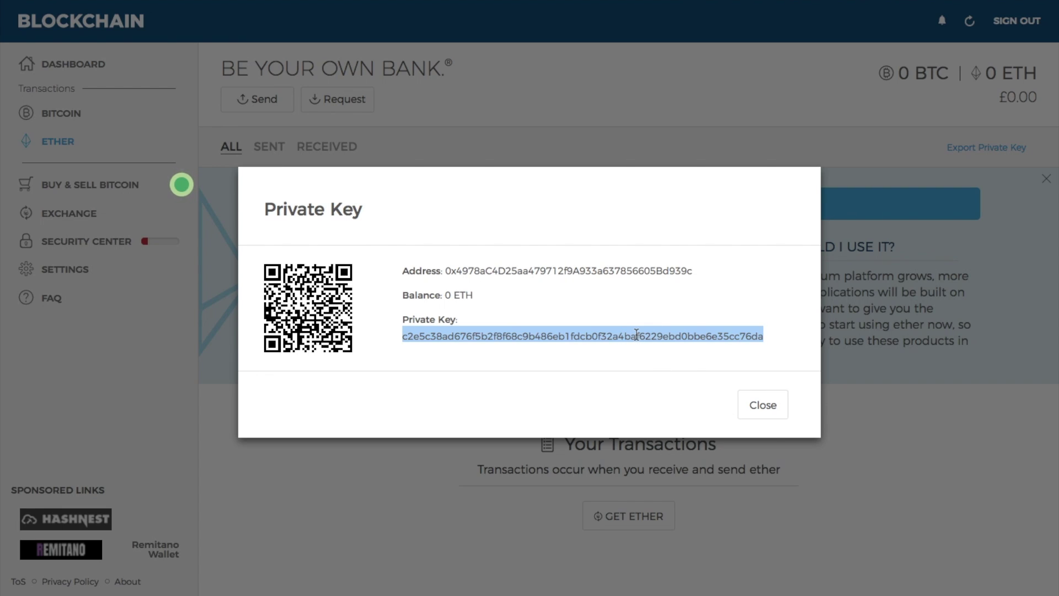
right_click(635, 334)
left_click(657, 362)
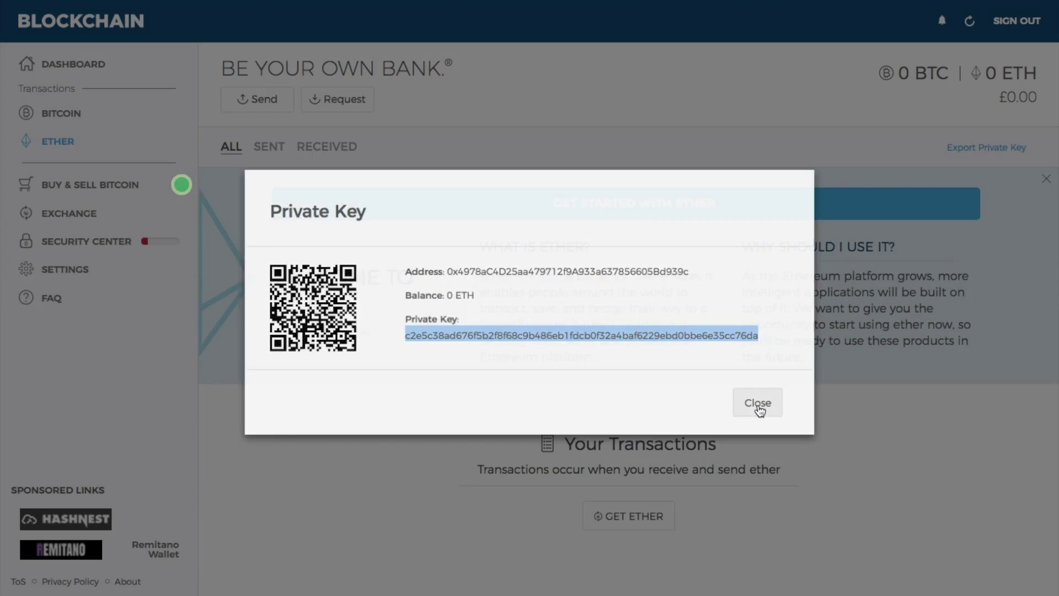
left_click(761, 406)
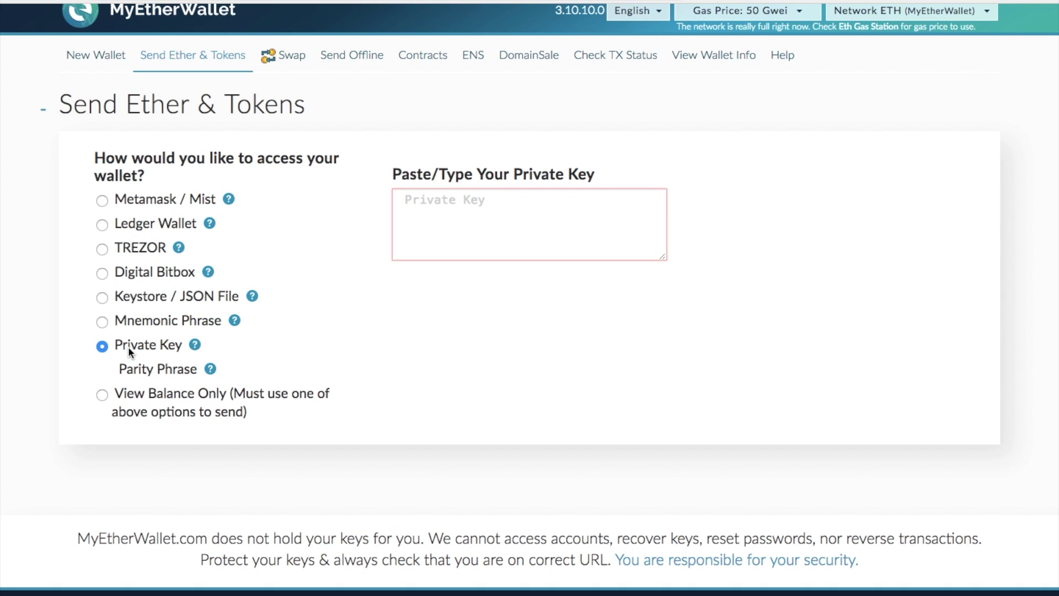
Step: In MyEtherWallet's Send Ether & Tokens, paste the copied private key for the Private Key access option and unlock the wallet
left_click(421, 210)
right_click(425, 213)
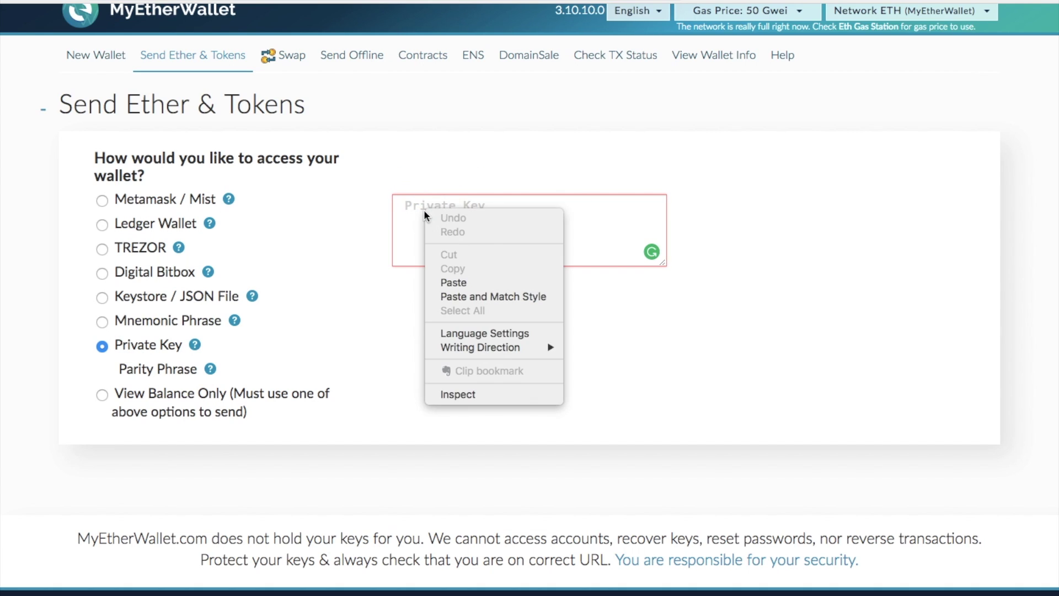
left_click(450, 283)
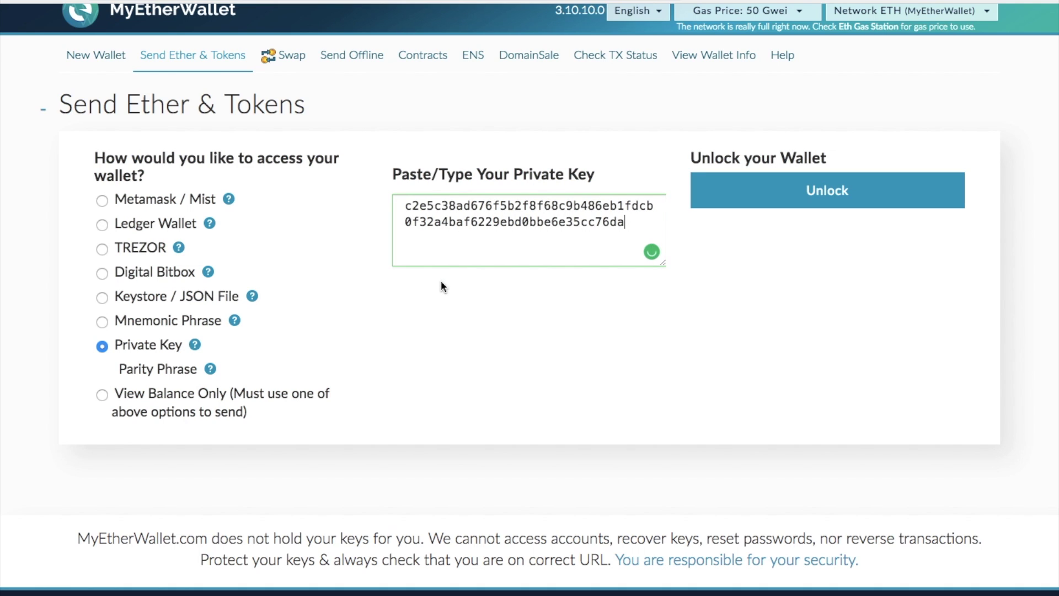
left_click(794, 206)
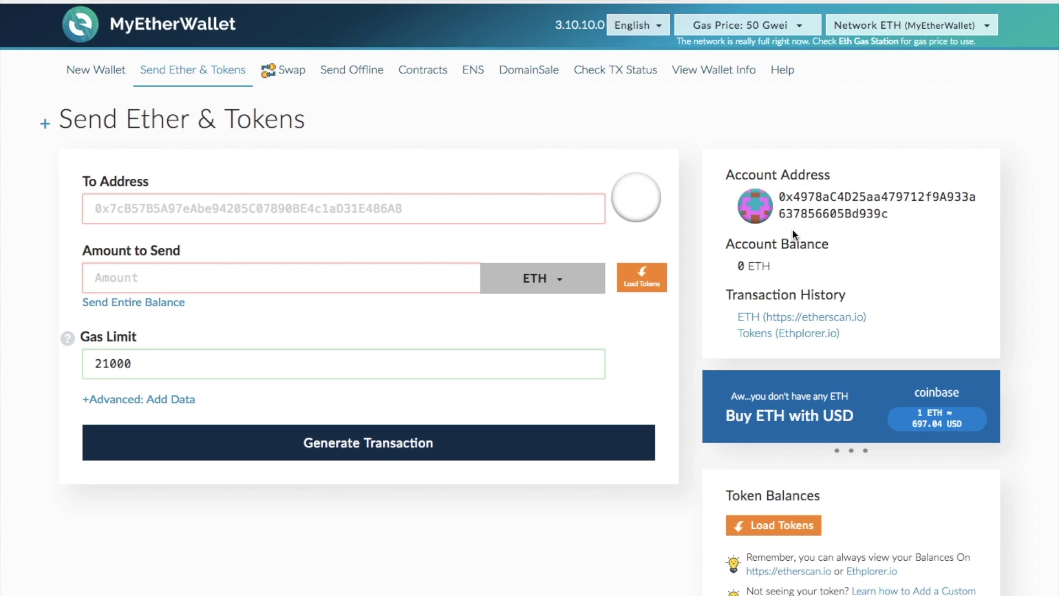